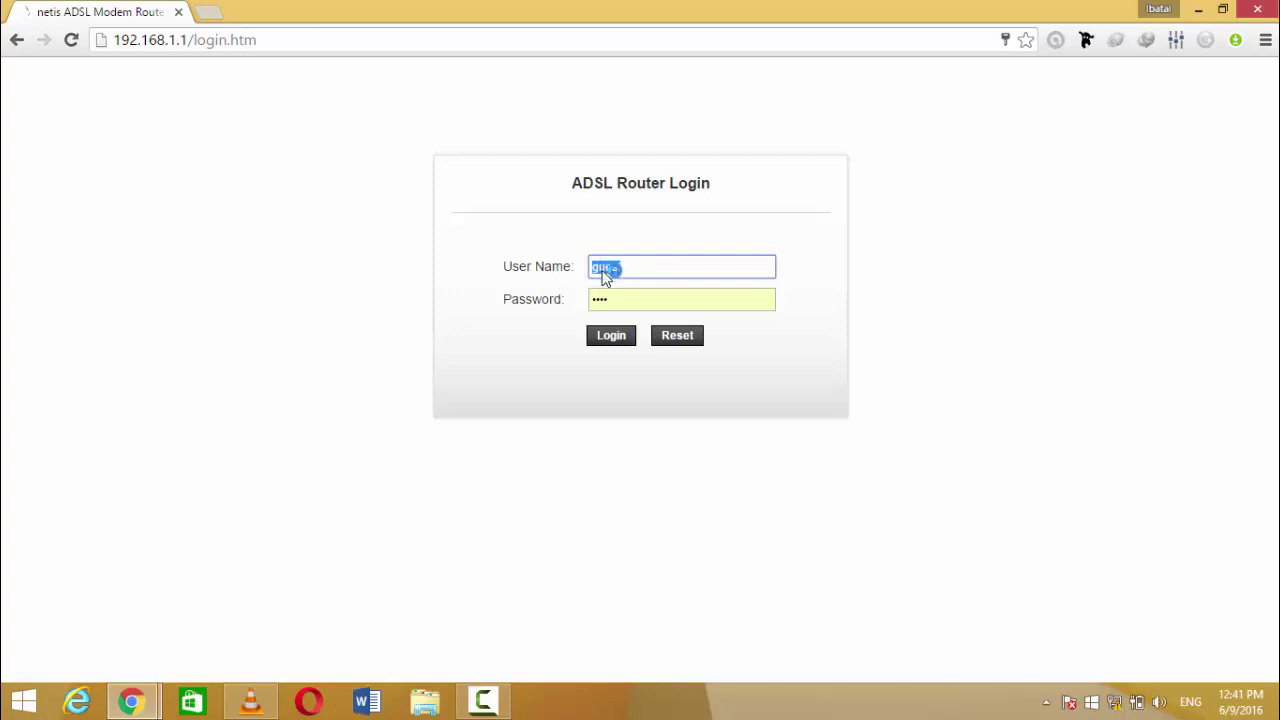
Step: Re-enter the router password and log in to the netis interface
right_click(602, 266)
left_click(620, 301)
double_click(616, 302)
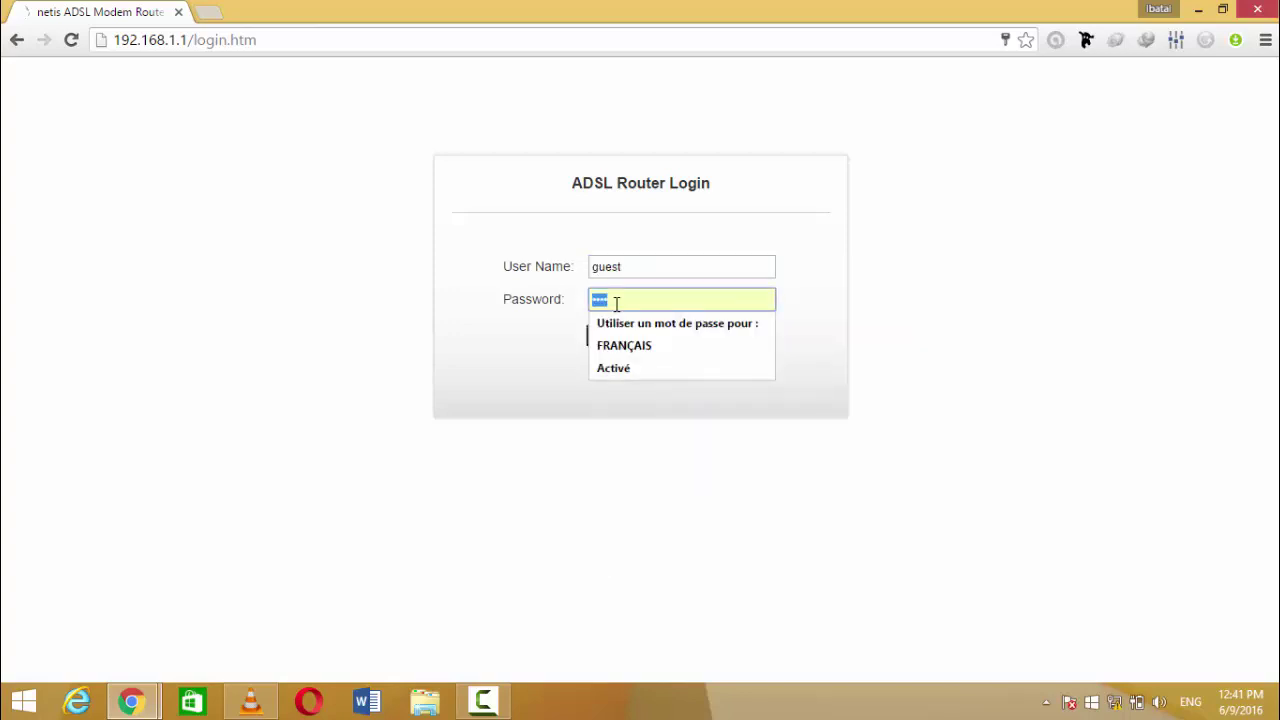
right_click(616, 303)
left_click(615, 302)
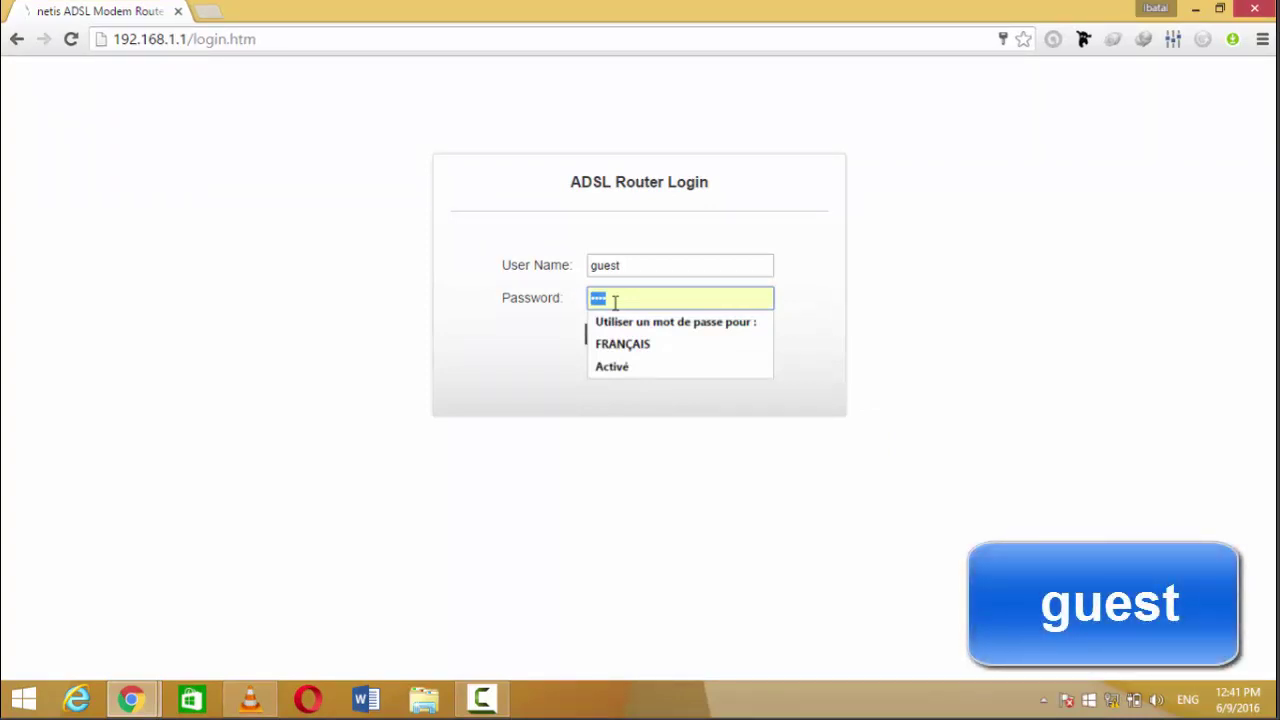
type("guest")
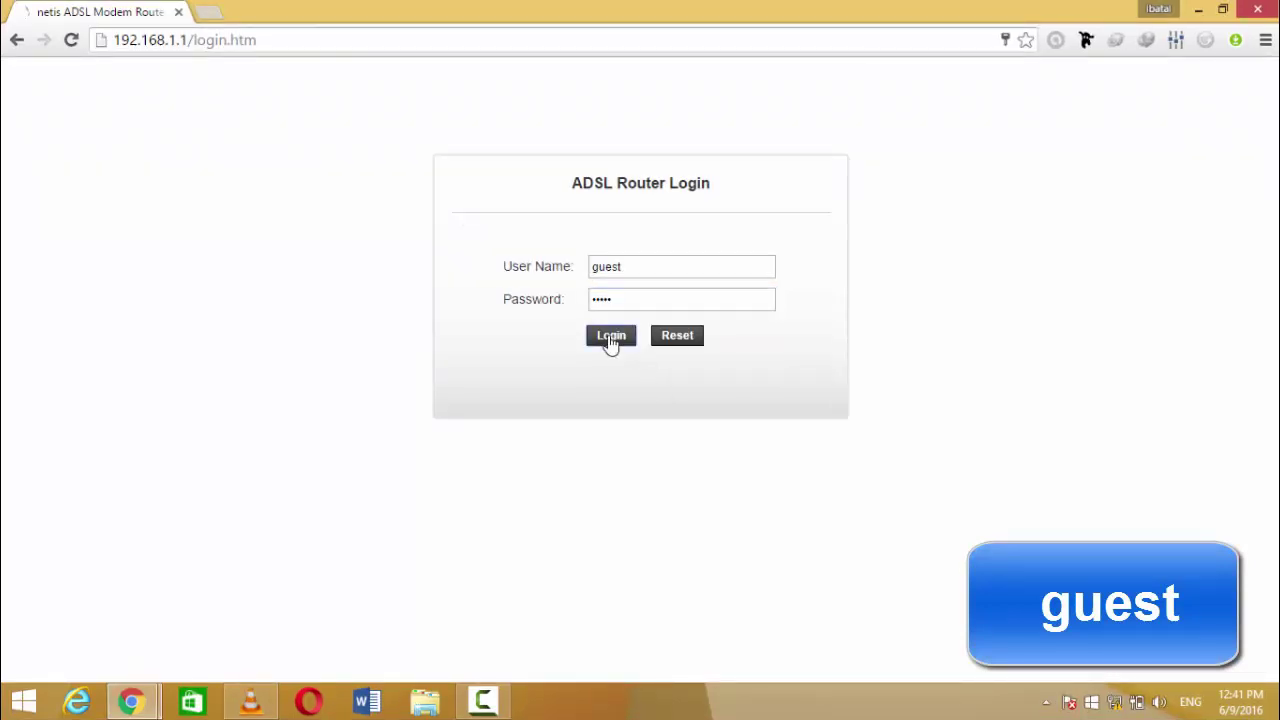
left_click(610, 340)
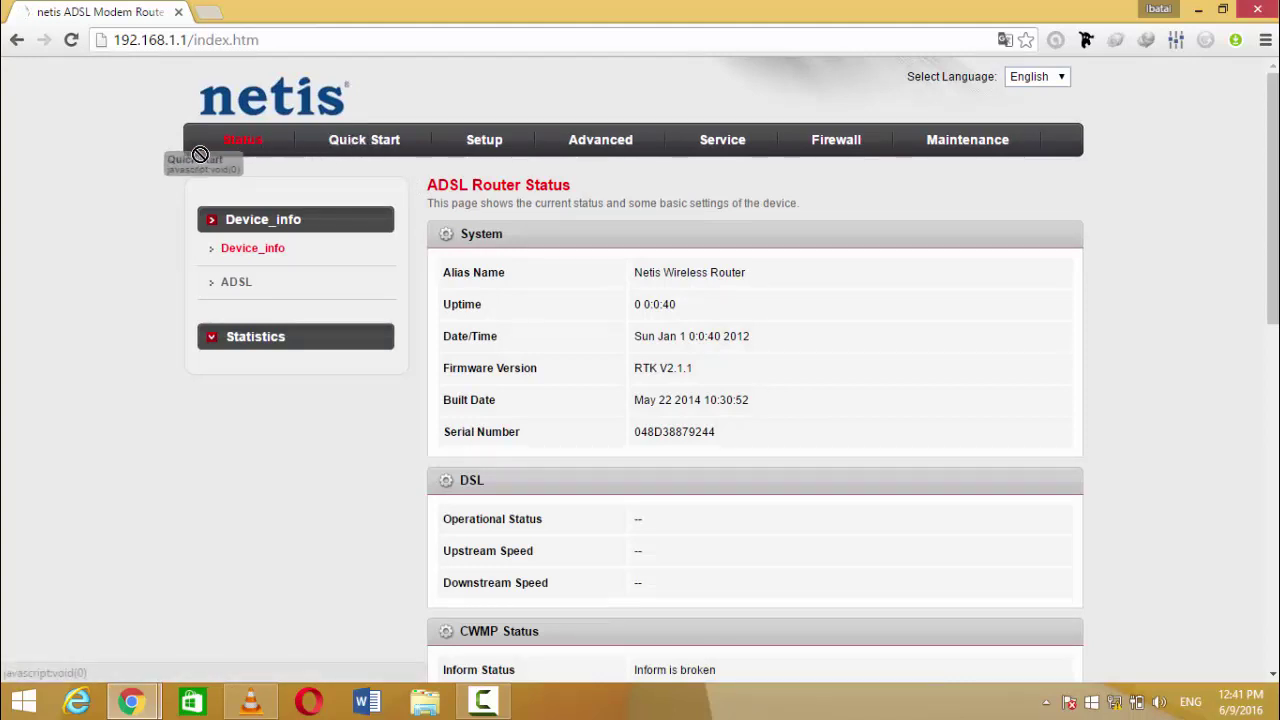
Step: Scroll the ADSL Router Status page down to the WAN interfaces and back up
scroll(560, 230, "down", 1)
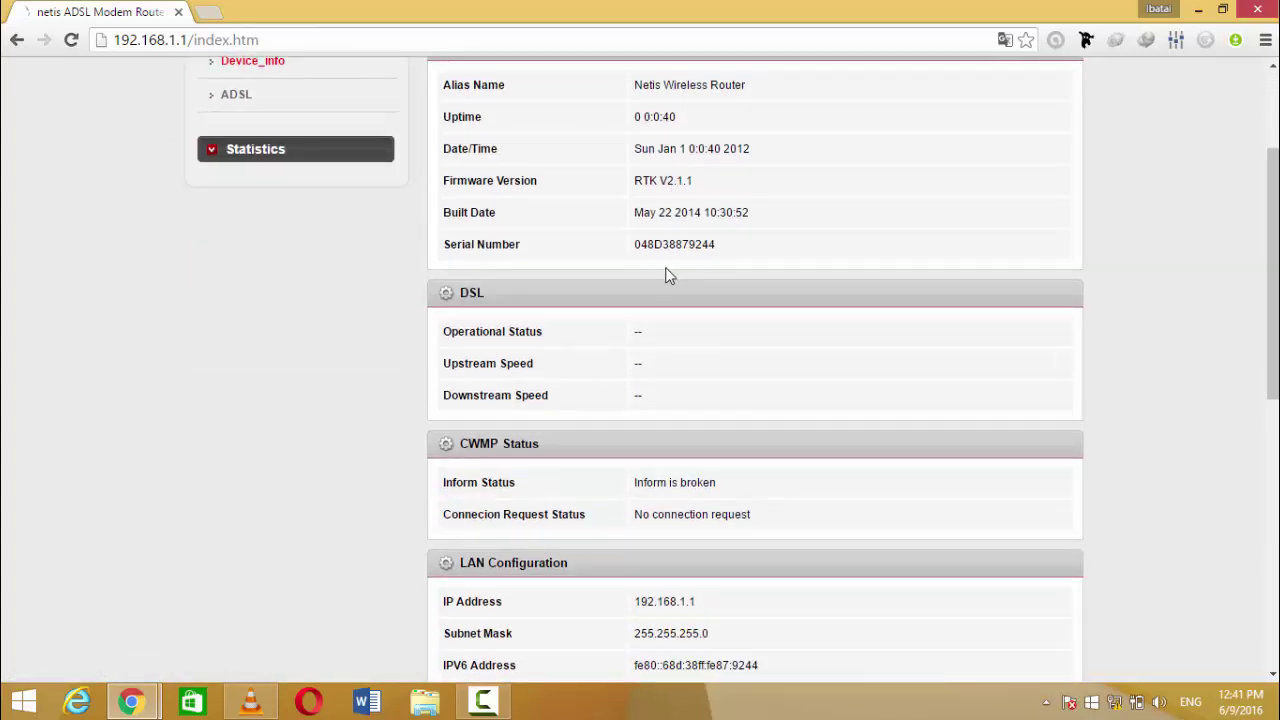
scroll(660, 280, "down", 2)
scroll(645, 296, "down", 3)
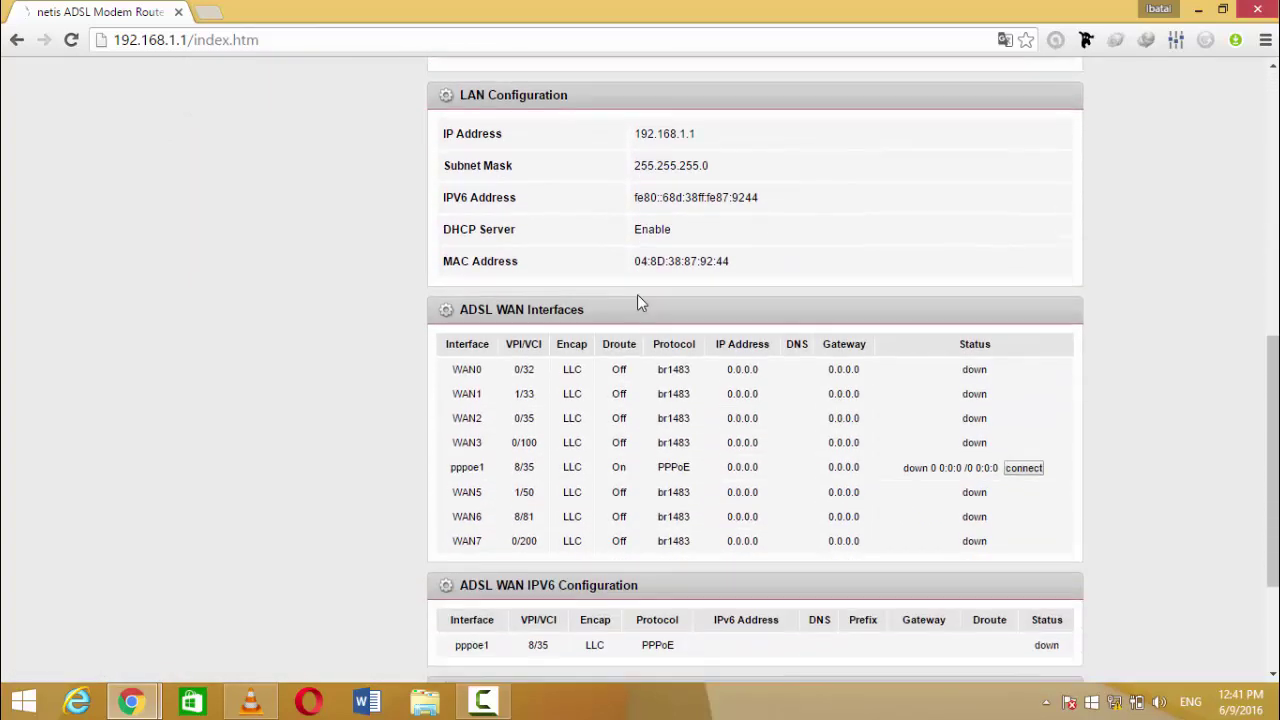
scroll(637, 300, "up", 6)
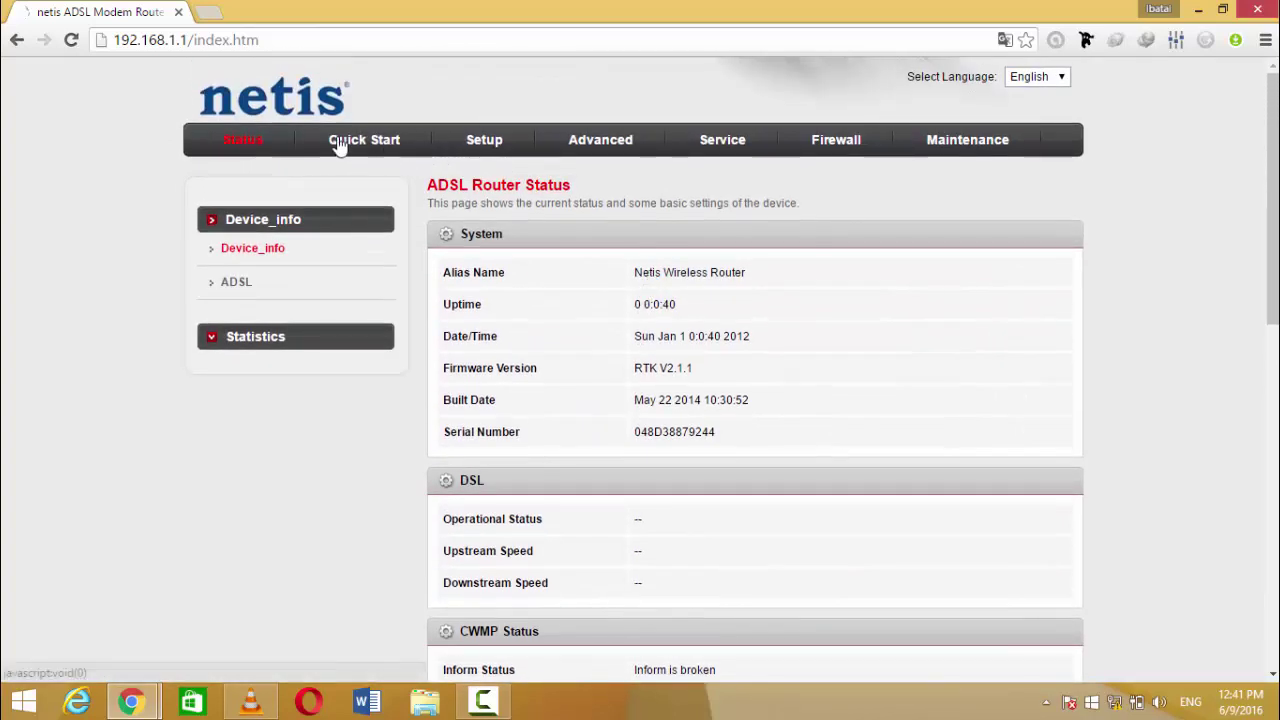
Step: Launch the Quick Start wizard and get past the PVC auto-search alerts
left_click(364, 140)
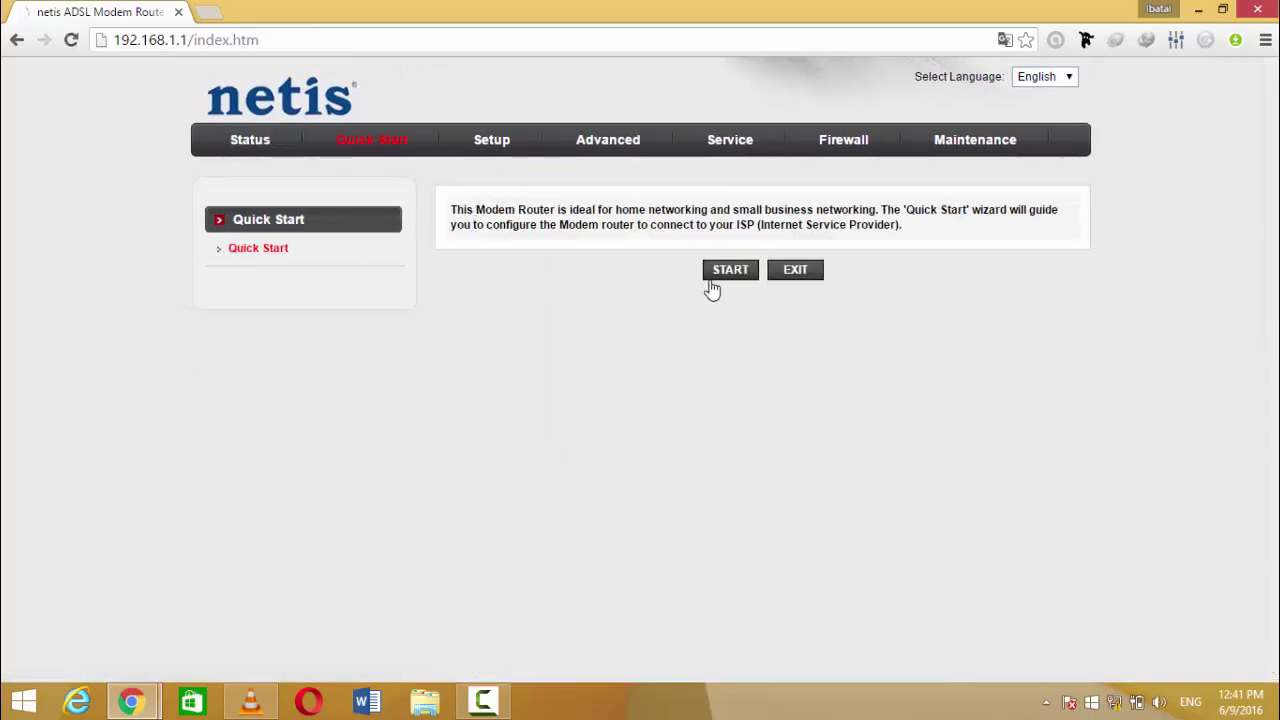
left_click(728, 270)
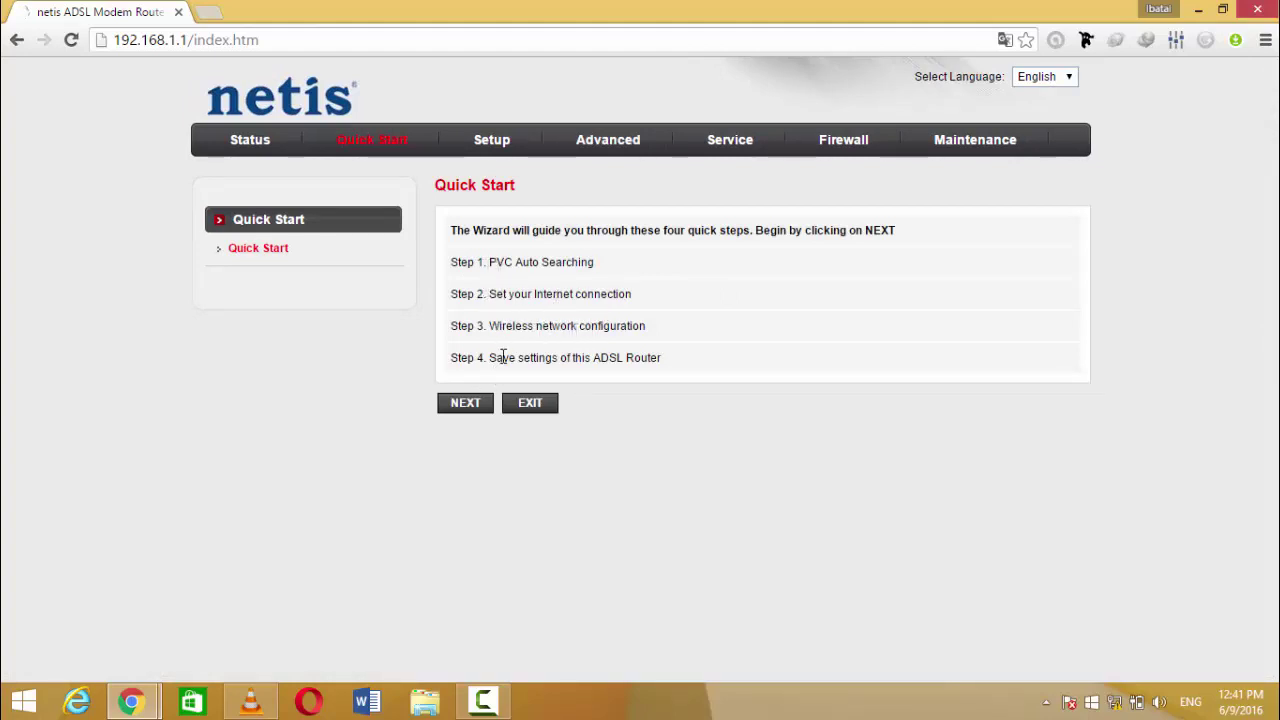
left_click_drag(517, 357, 648, 360)
left_click(636, 384)
left_click(463, 403)
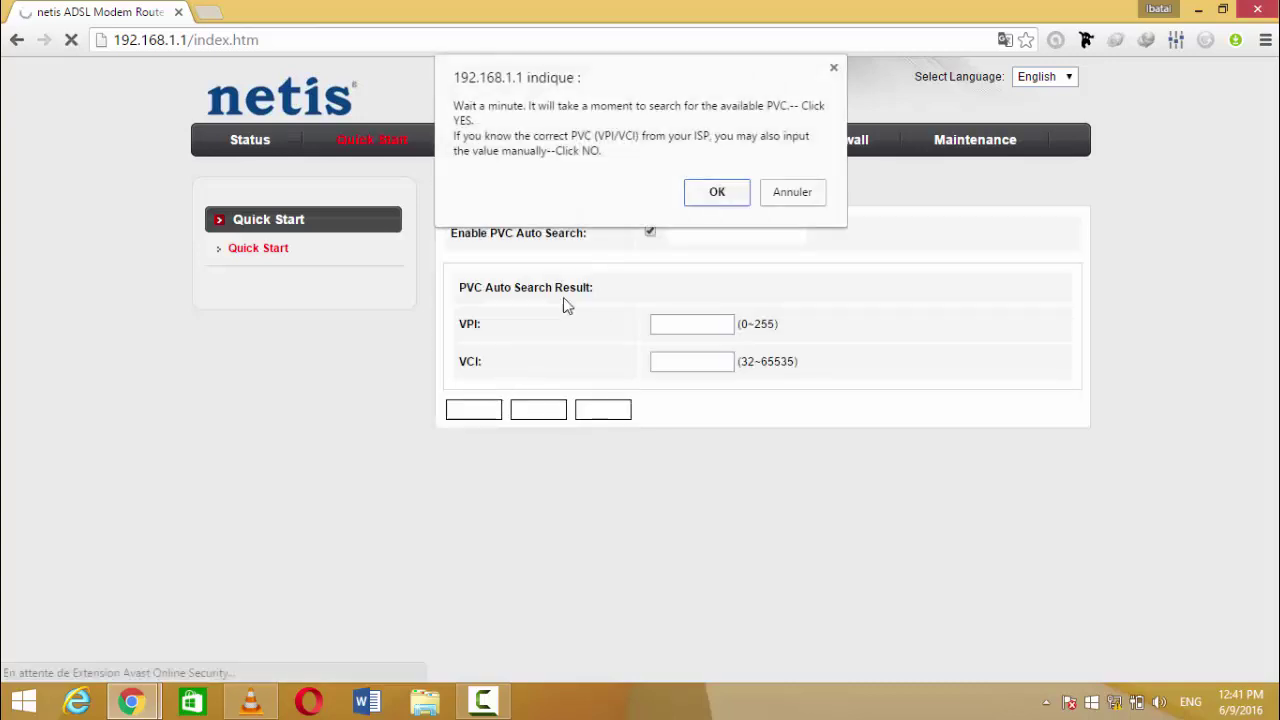
left_click(714, 193)
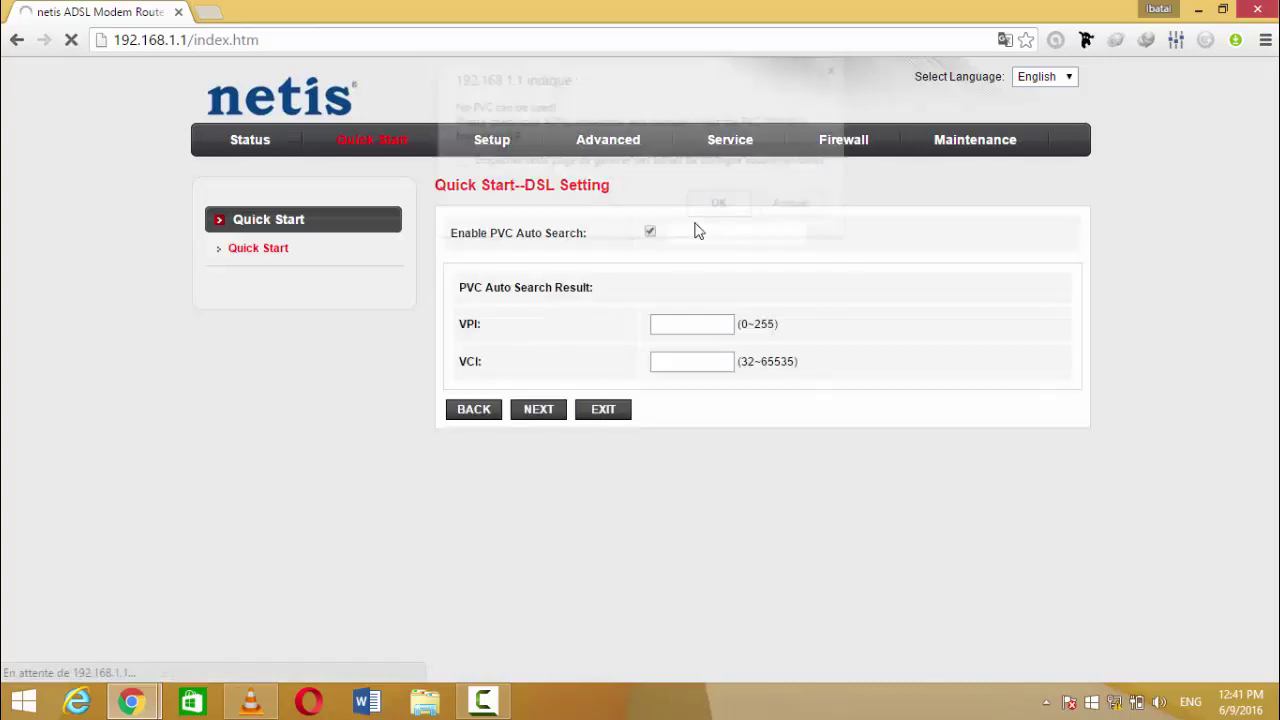
left_click(594, 163)
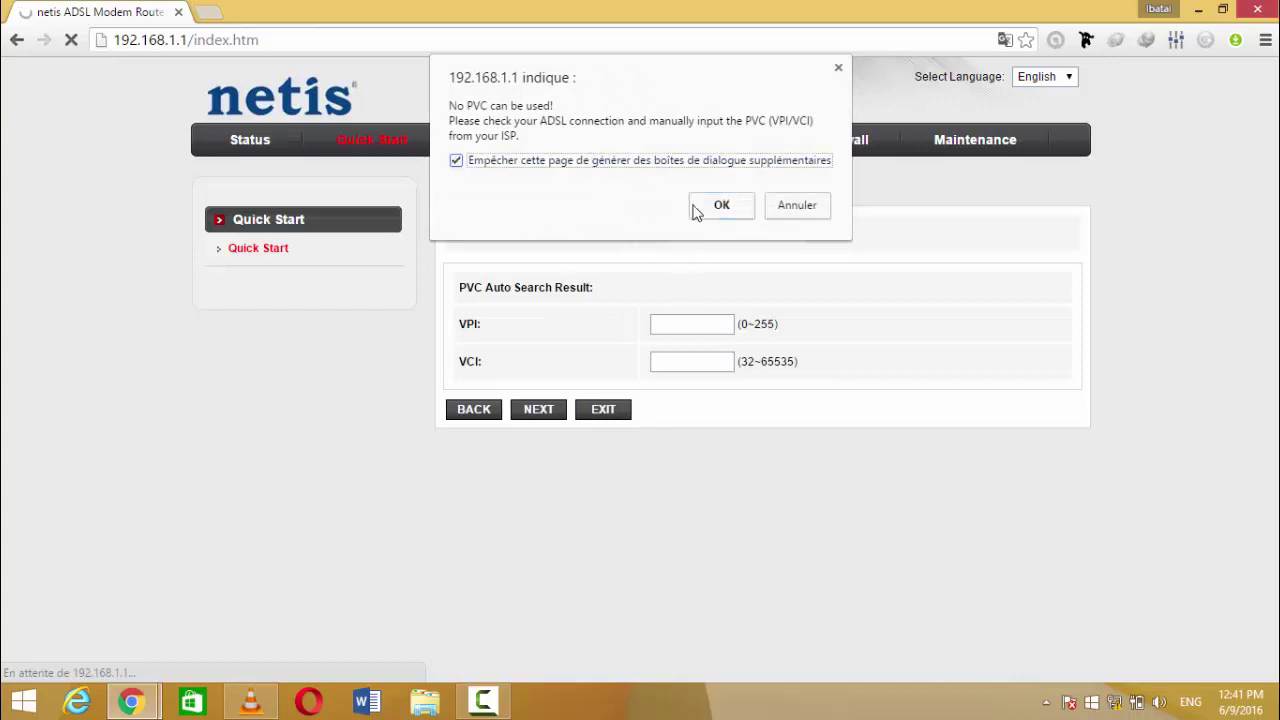
left_click(706, 206)
Step: Enter VPI 8 and VCI 35 and continue to the connection type step
left_click(689, 322)
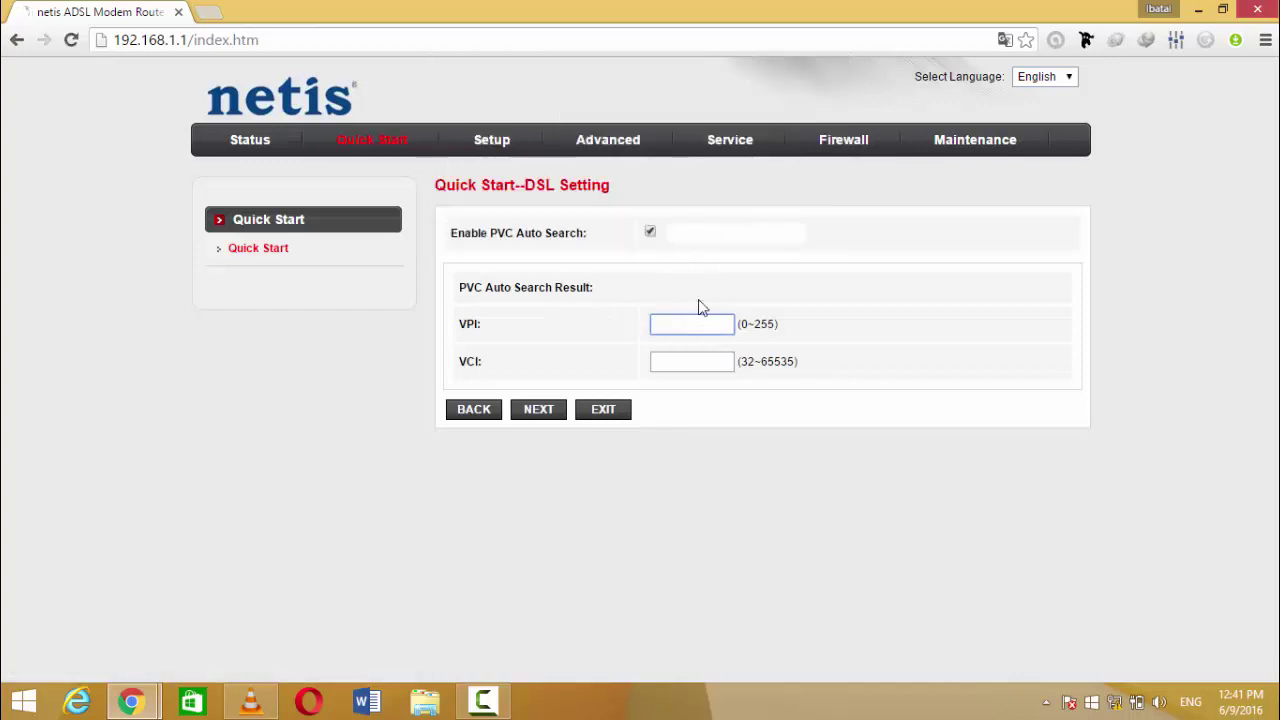
type("8")
key("Escape")
key("Tab")
type("35")
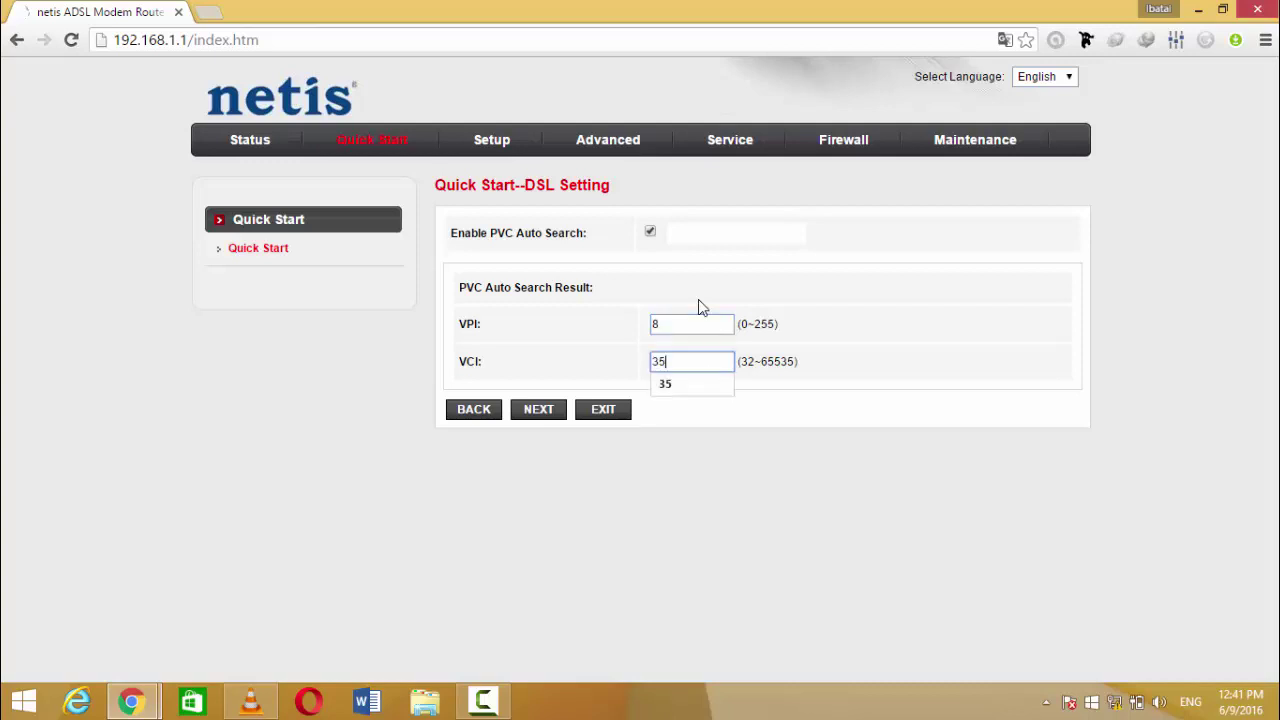
key("Escape")
key("Tab")
left_click(552, 414)
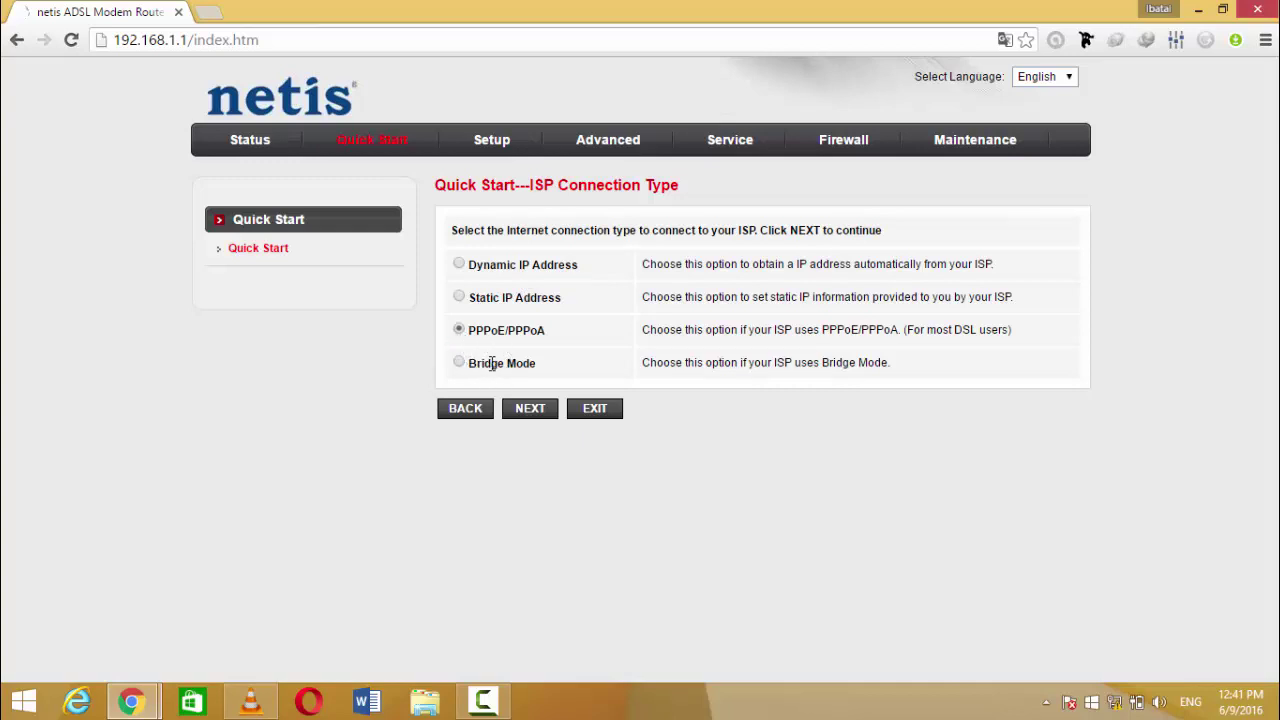
Step: Keep PPPoE/PPPoA, check the ISP username and password, and continue to wireless settings
left_click(521, 407)
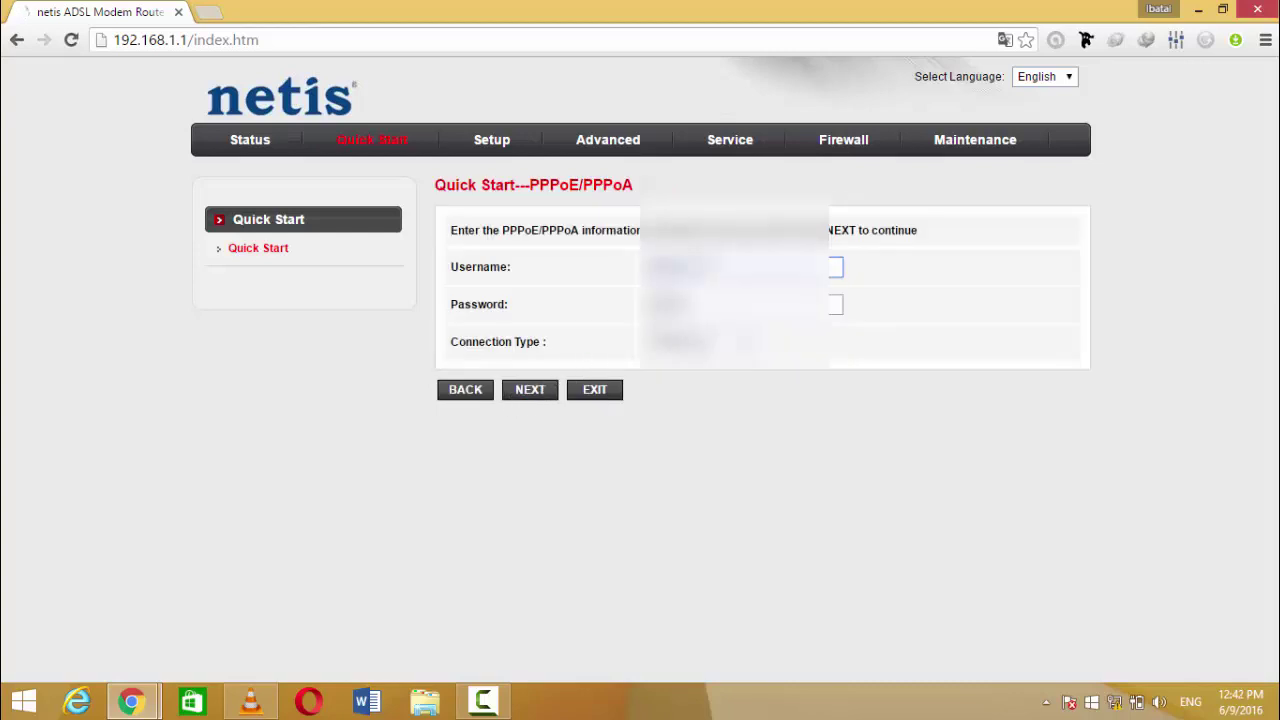
left_click_drag(690, 267, 635, 268)
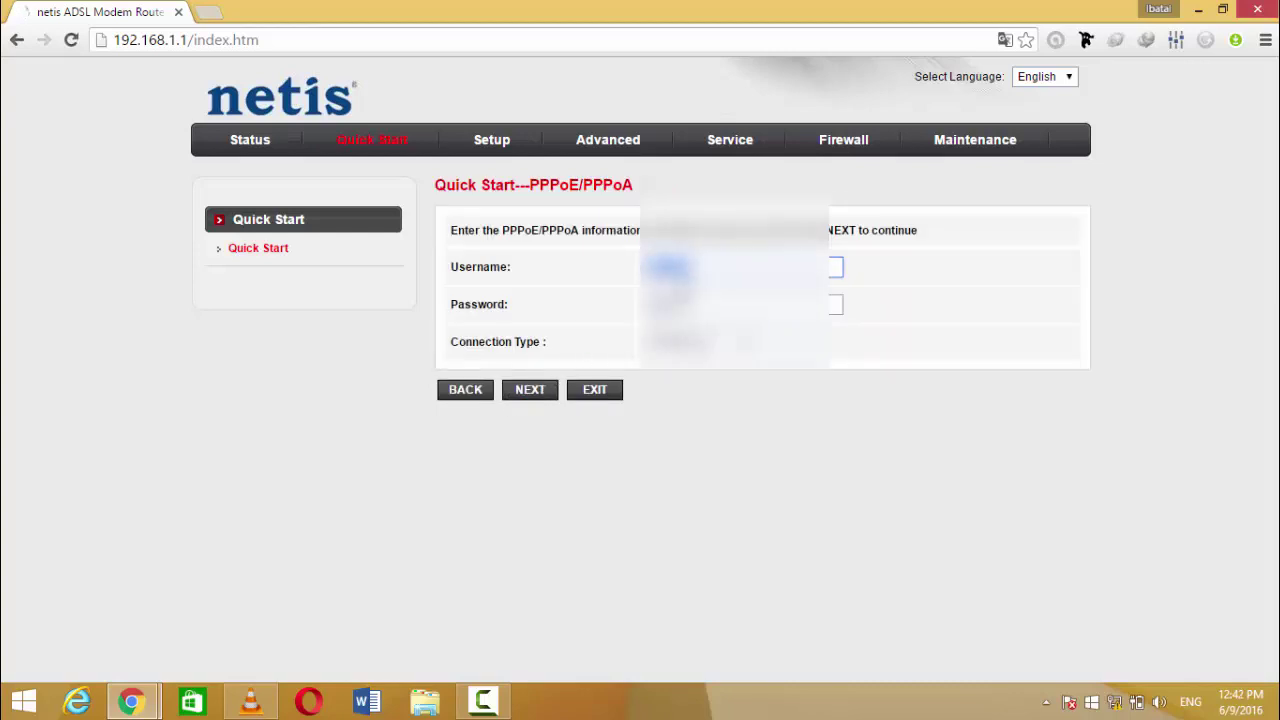
key("Tab")
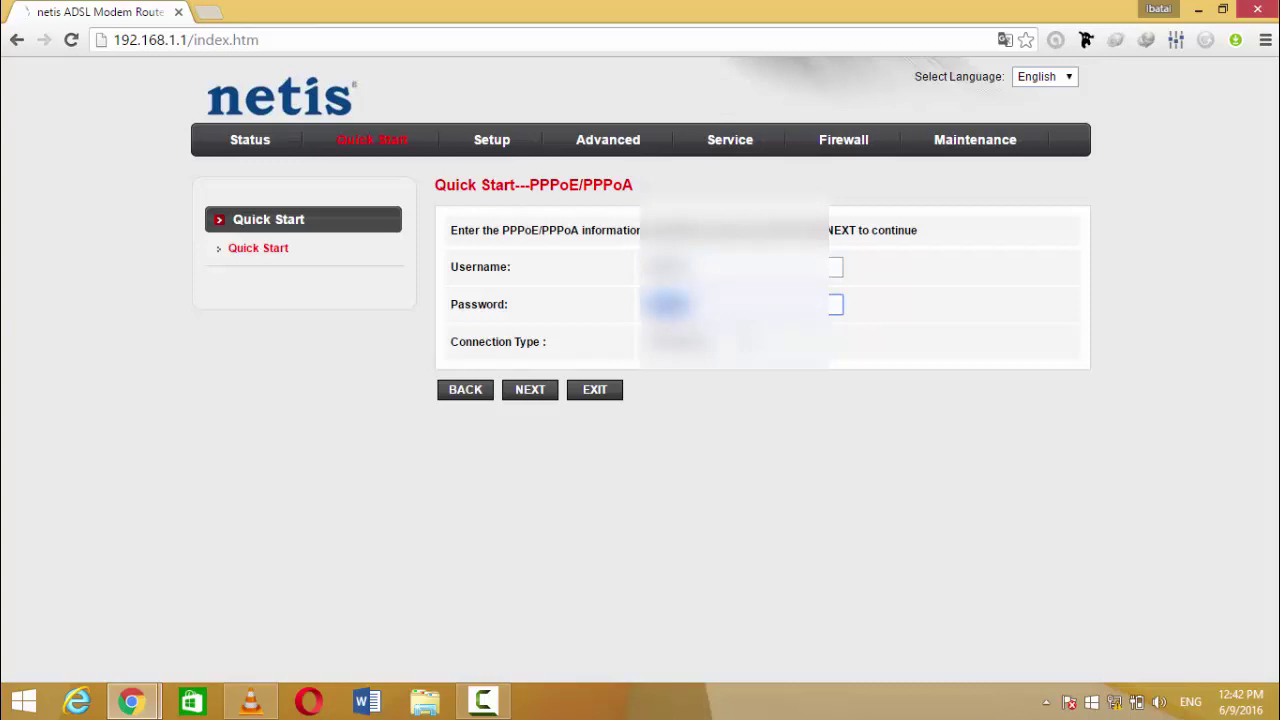
left_click(524, 396)
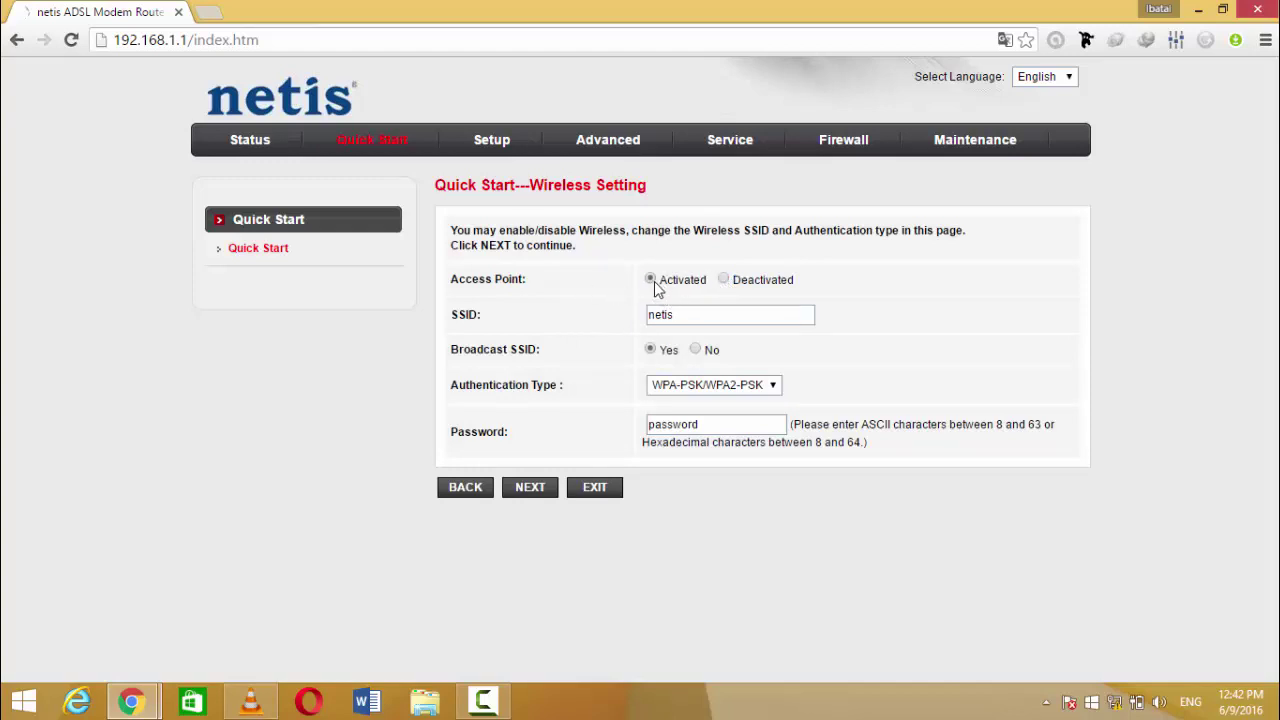
Step: Keep SSID netis with WPA-PSK/WPA2-PSK, edit the Wi-Fi password, and submit
mouse_move(668, 314)
left_mouse_down()
mouse_move(638, 314)
mouse_move(679, 318)
left_mouse_up()
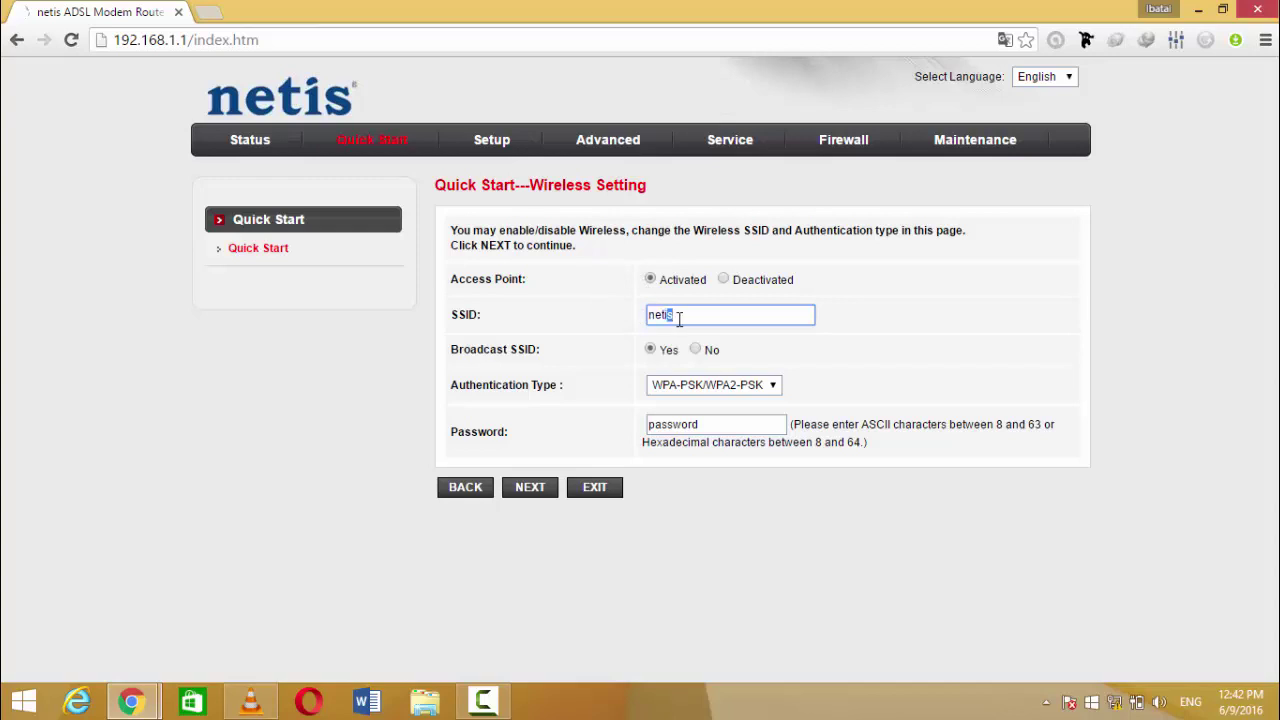
left_click(680, 318)
left_click(651, 352)
left_click(669, 388)
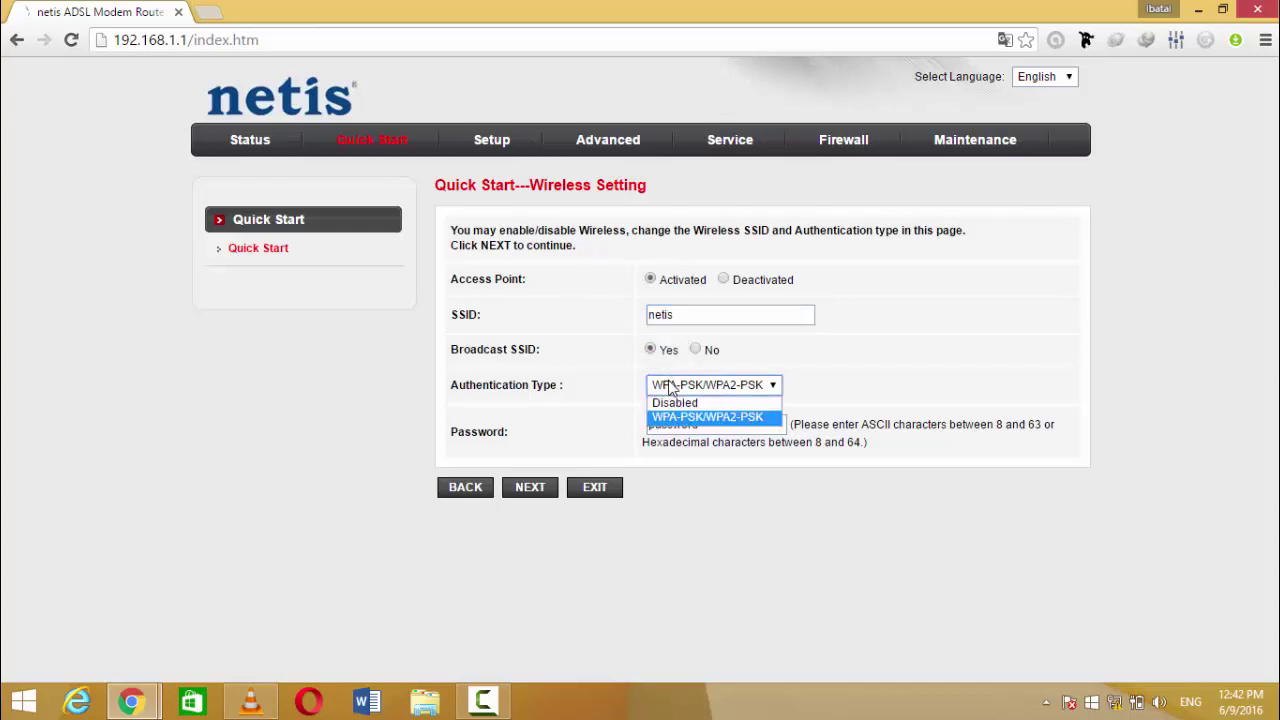
left_click(670, 390)
left_click(711, 426)
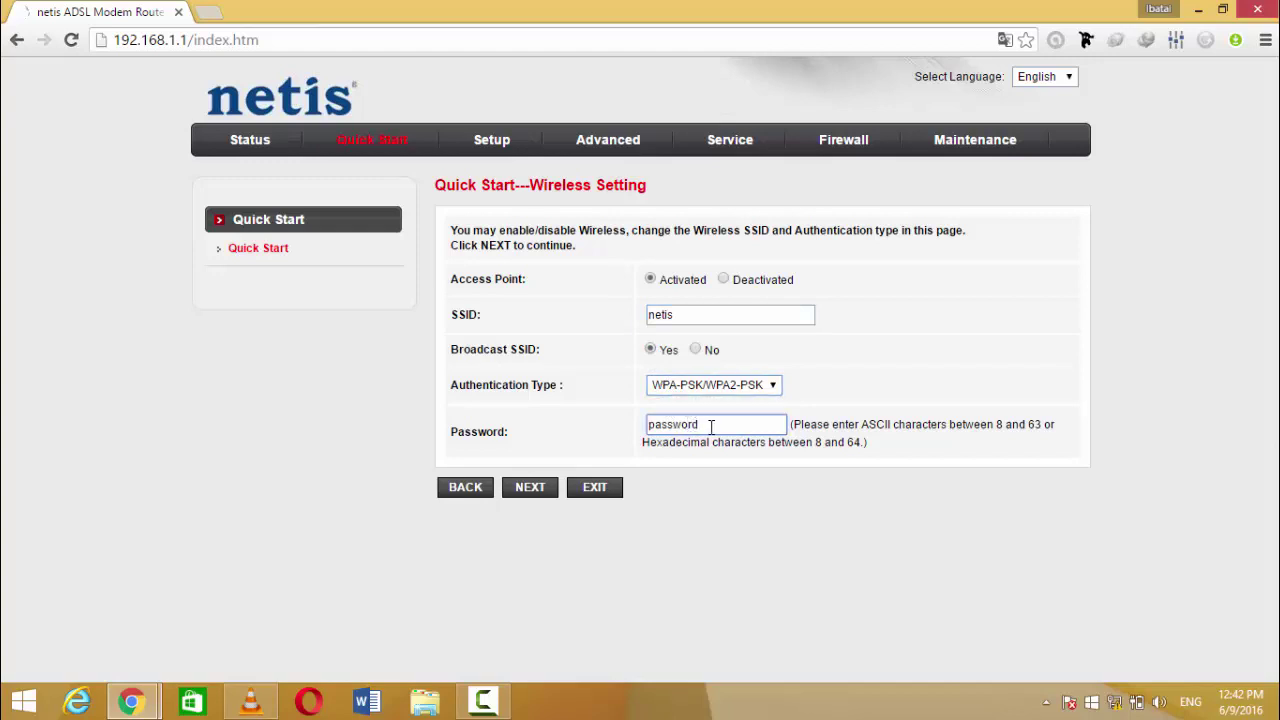
left_click_drag(711, 426, 638, 437)
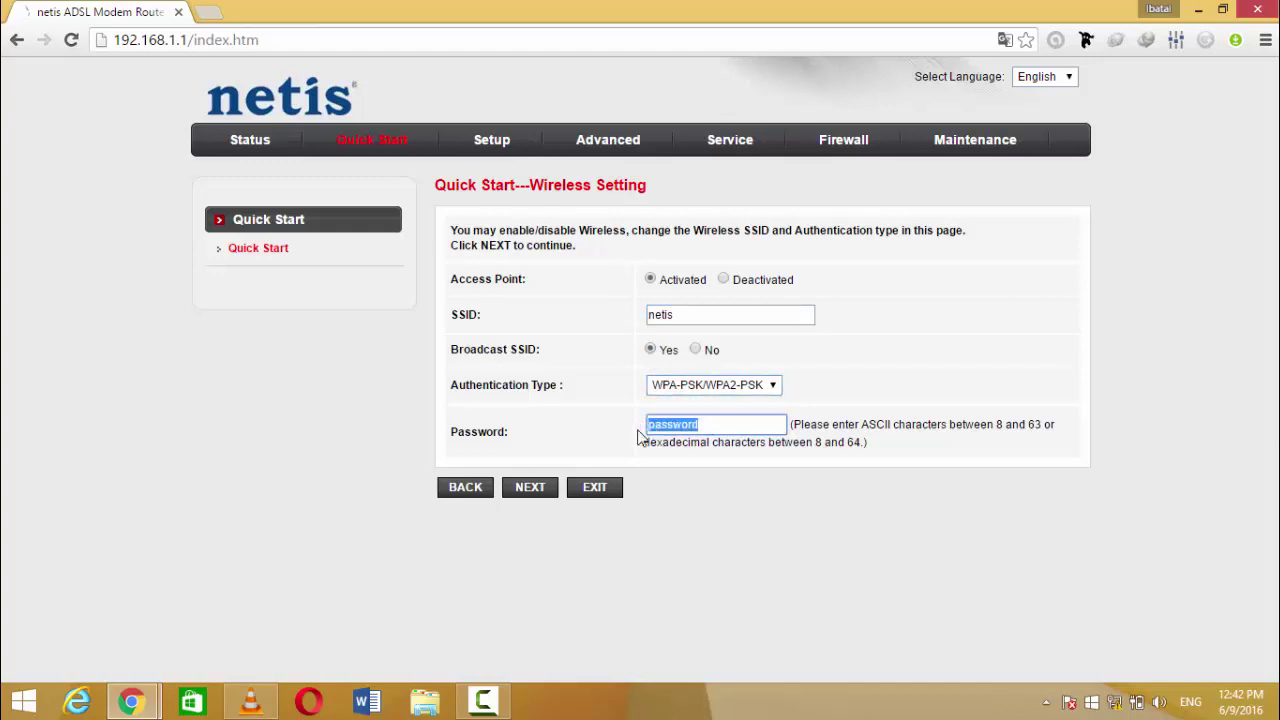
left_click(718, 423)
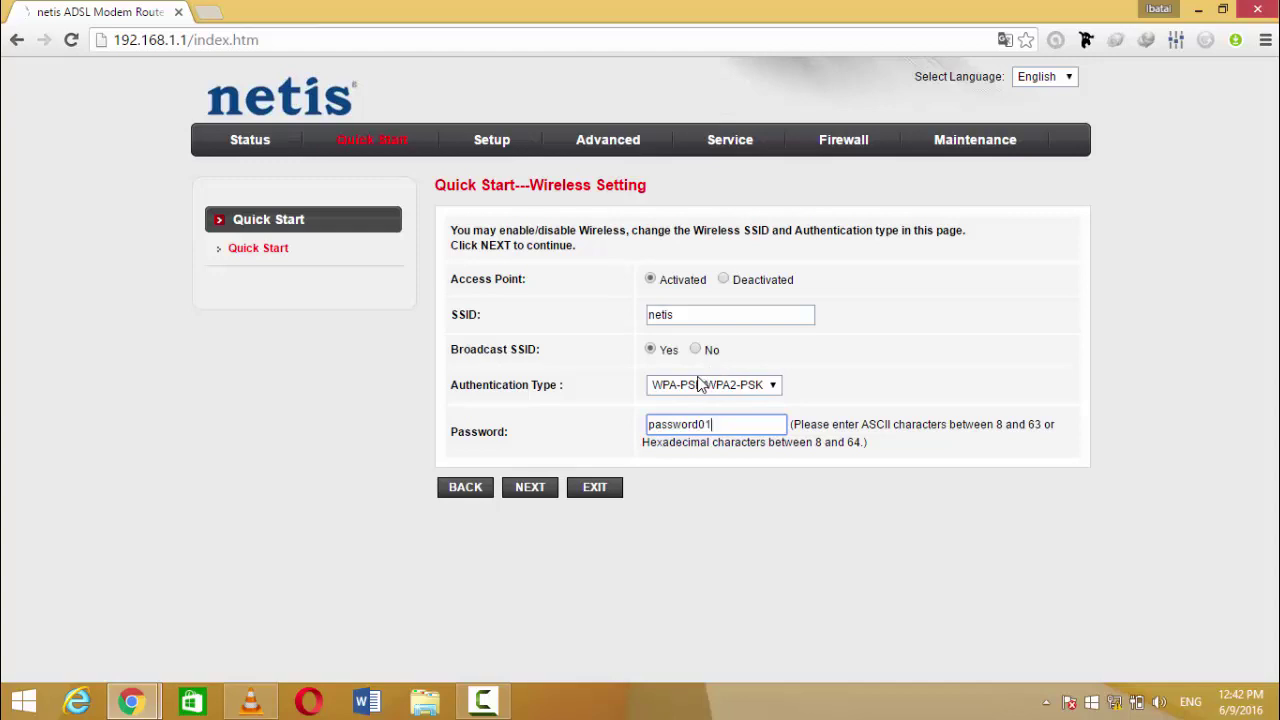
left_click(531, 488)
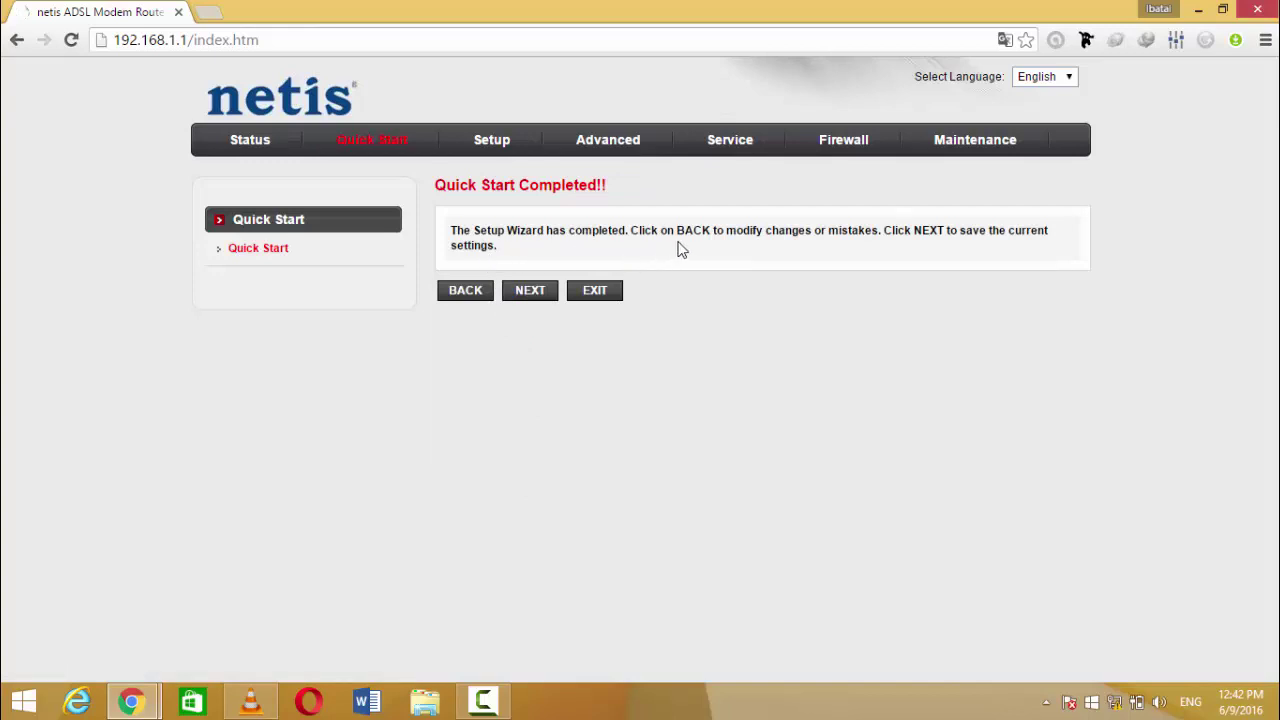
Step: Save the Quick Start configuration and close back to the Status page
left_click(522, 296)
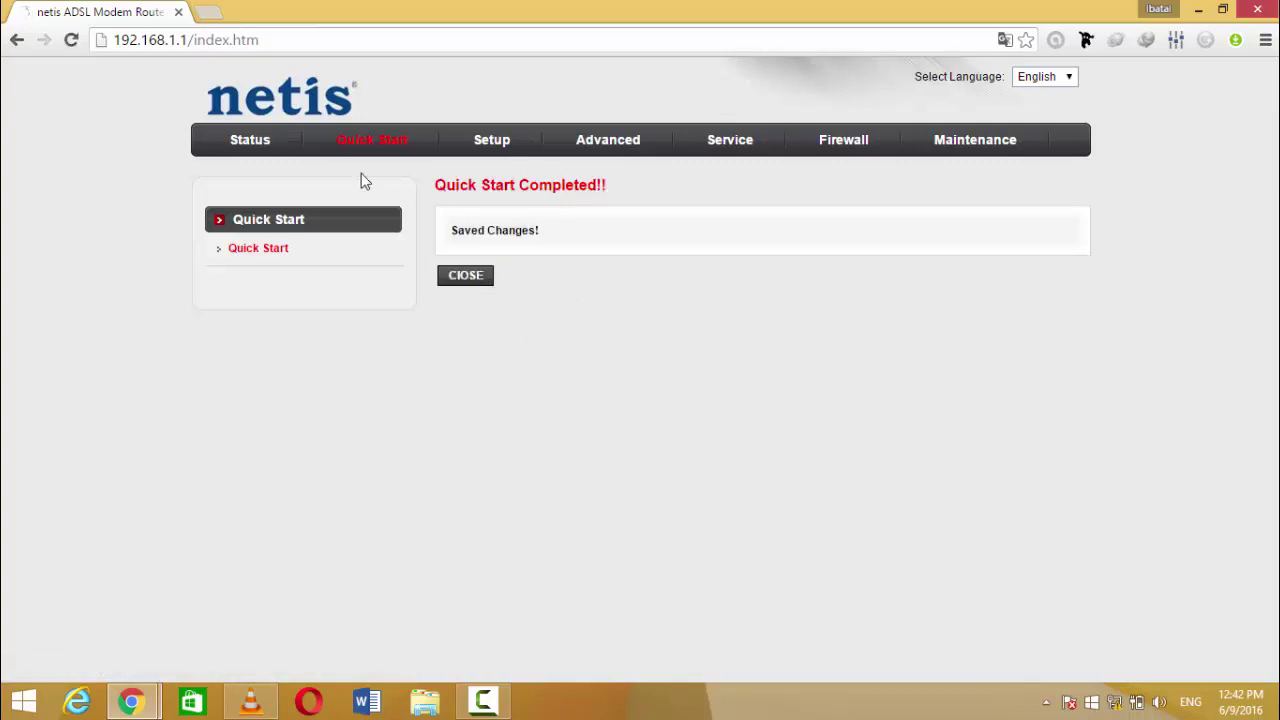
left_click(240, 141)
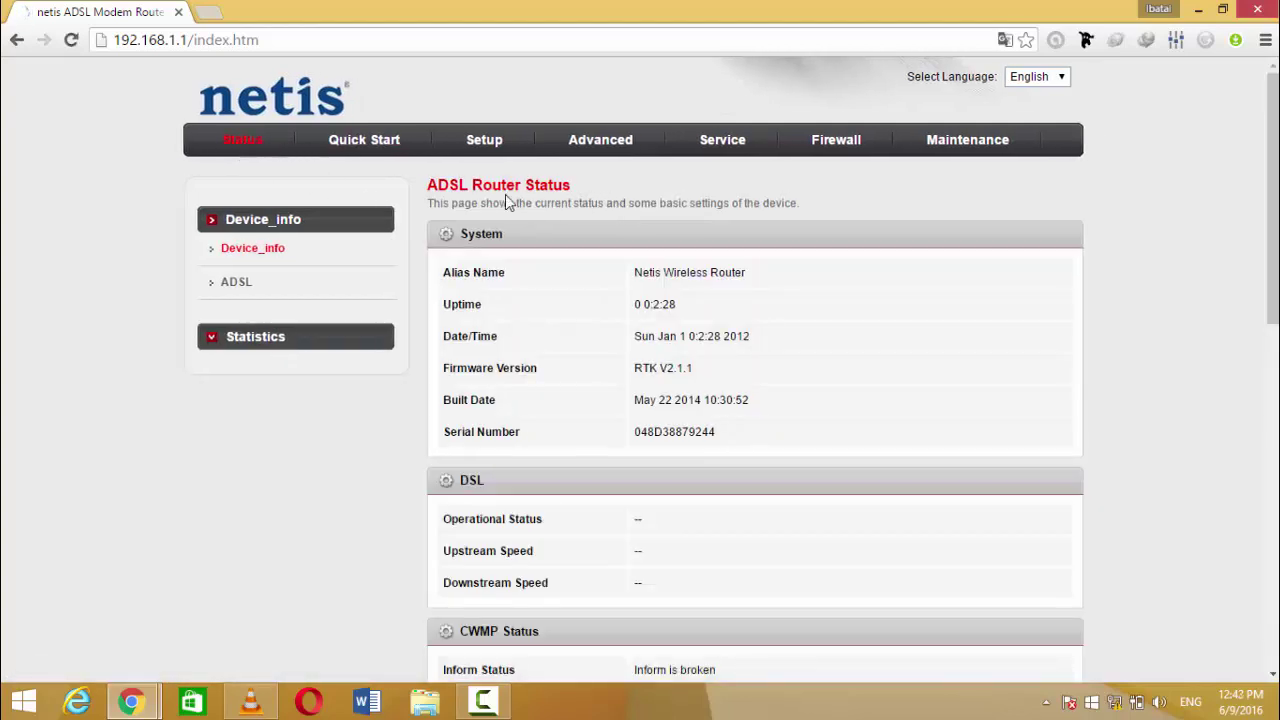
Step: Go to Maintenance's Upgrade Firmware page and browse for a firmware file
left_click(953, 141)
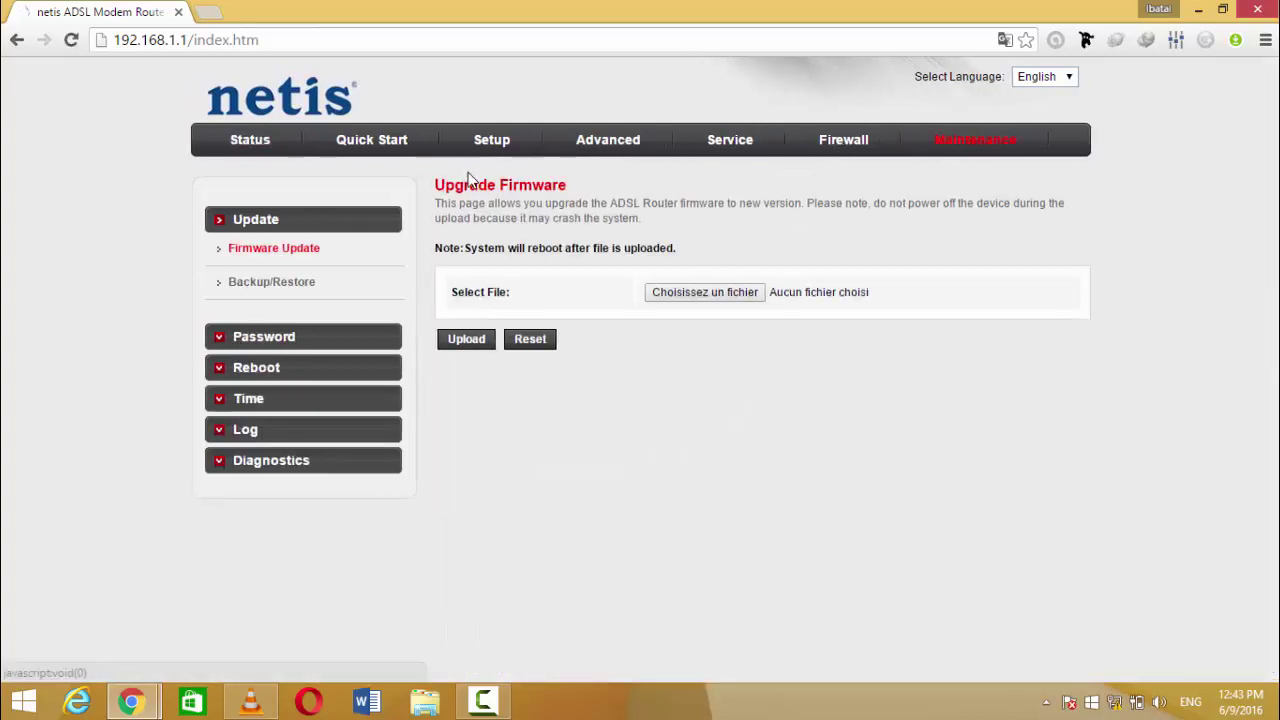
left_click_drag(571, 196, 465, 181)
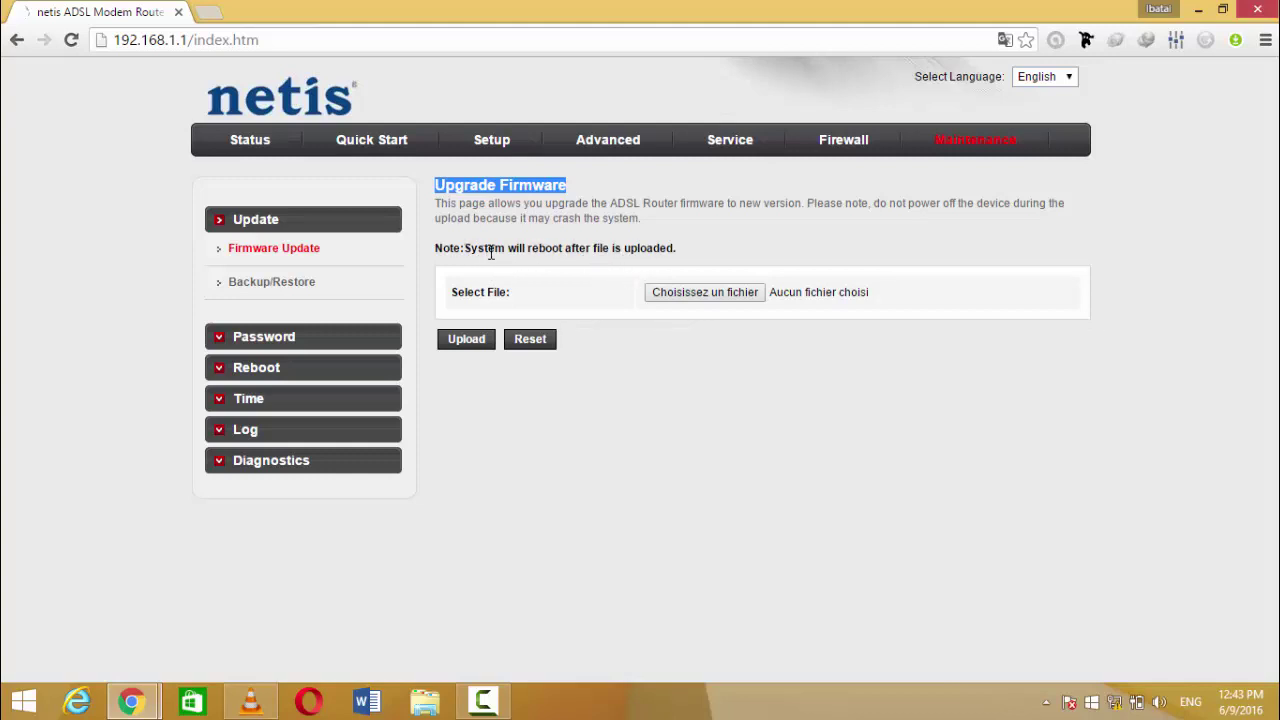
left_click(687, 295)
Step: View Backup/Restore, then open the Password page listing the user accounts
left_click(258, 288)
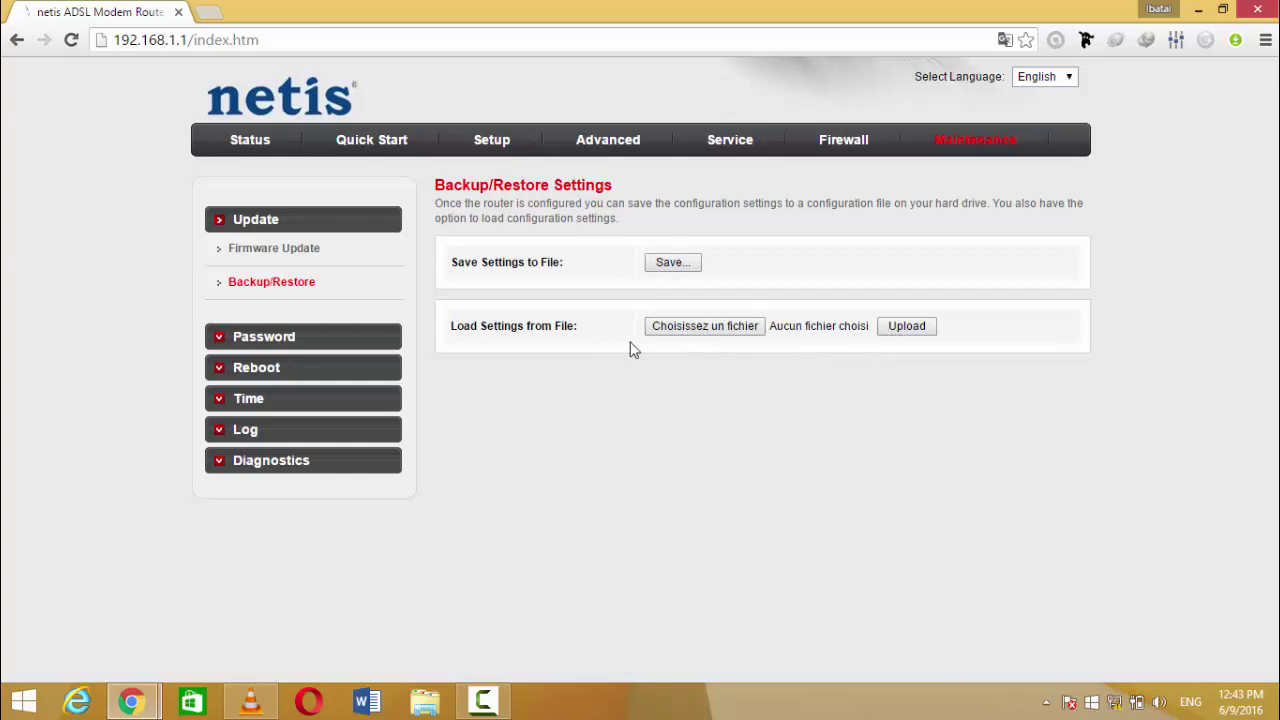
left_click(275, 340)
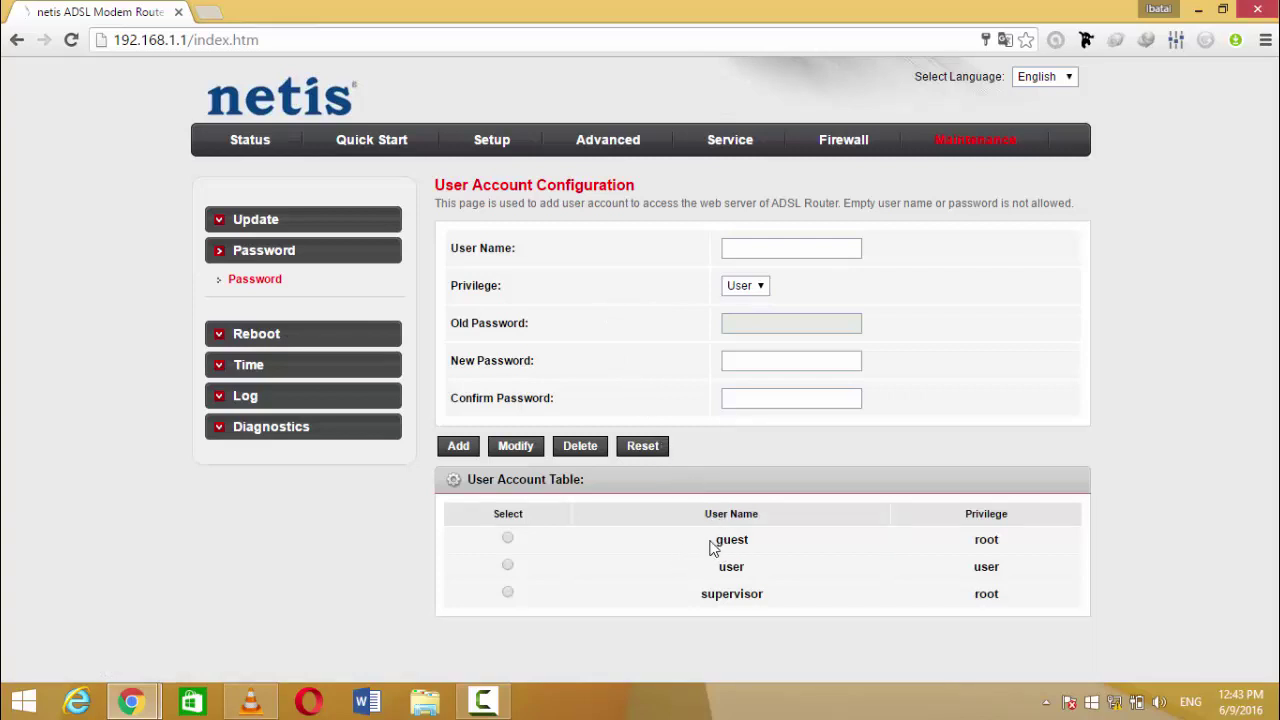
Step: Check the Reboot and Time pages, keeping Reboot from on Save Current Configuration
double_click(724, 540)
left_click(268, 343)
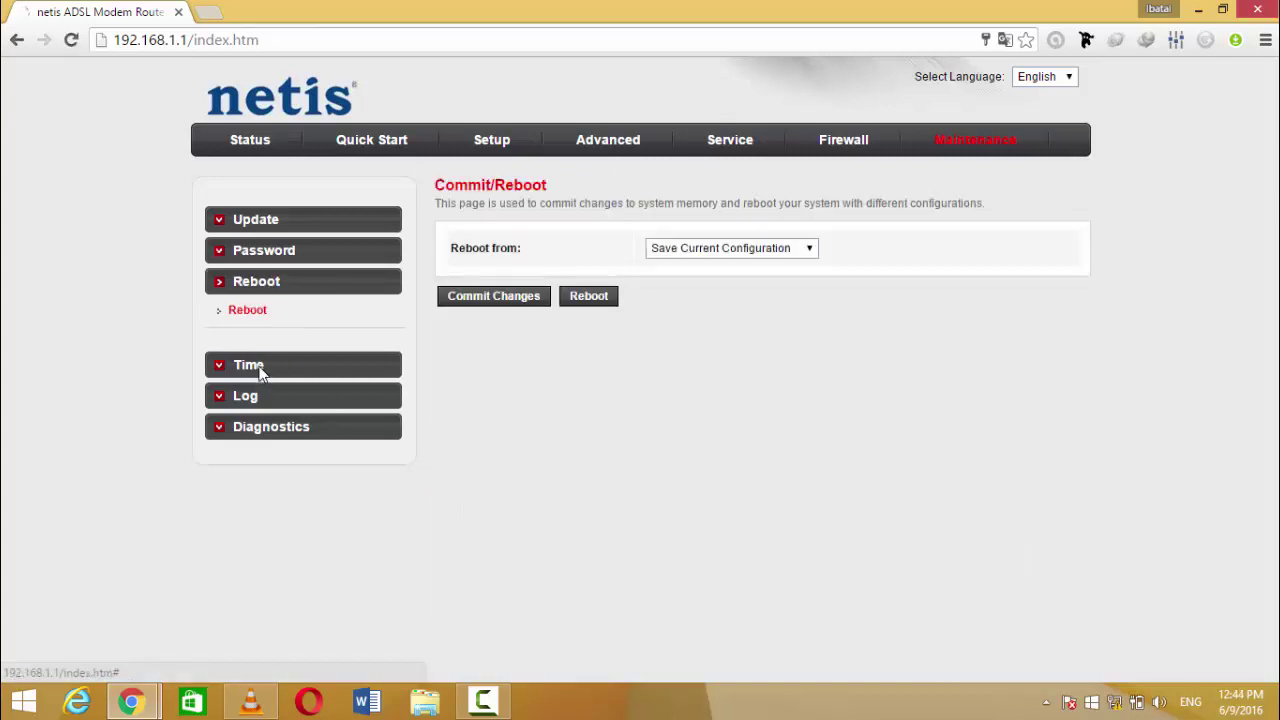
left_click(260, 372)
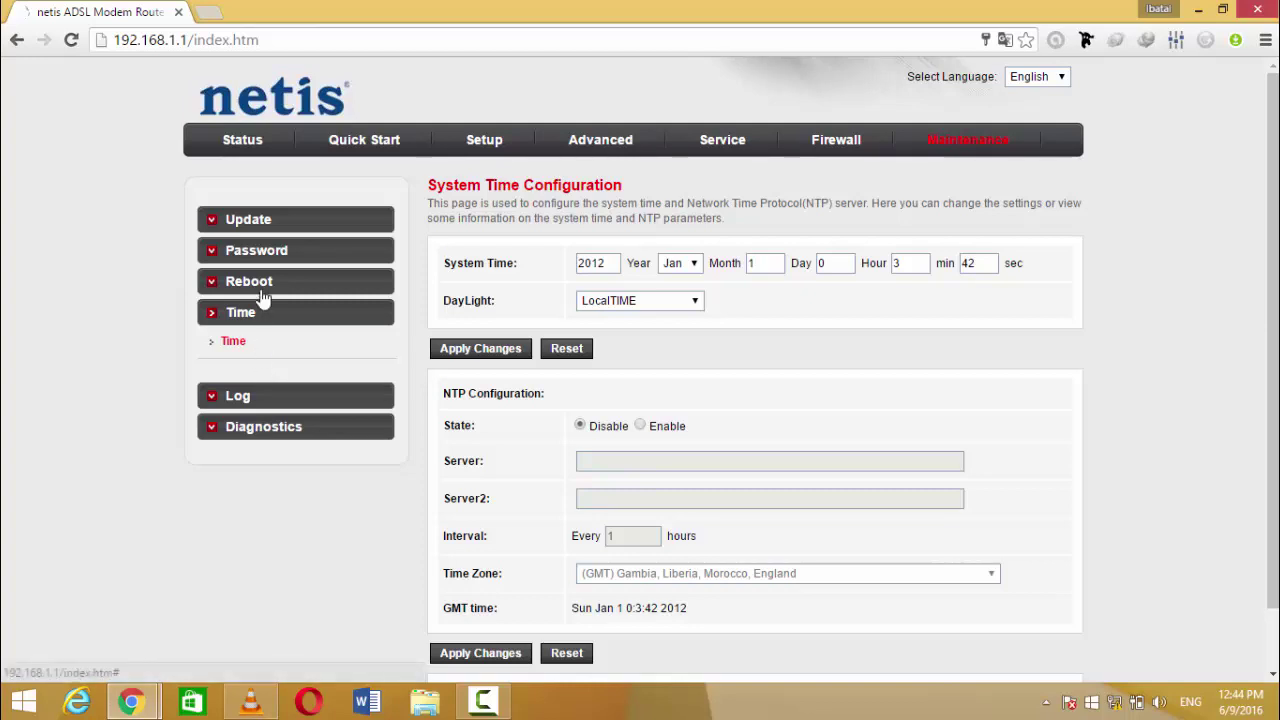
left_click(264, 290)
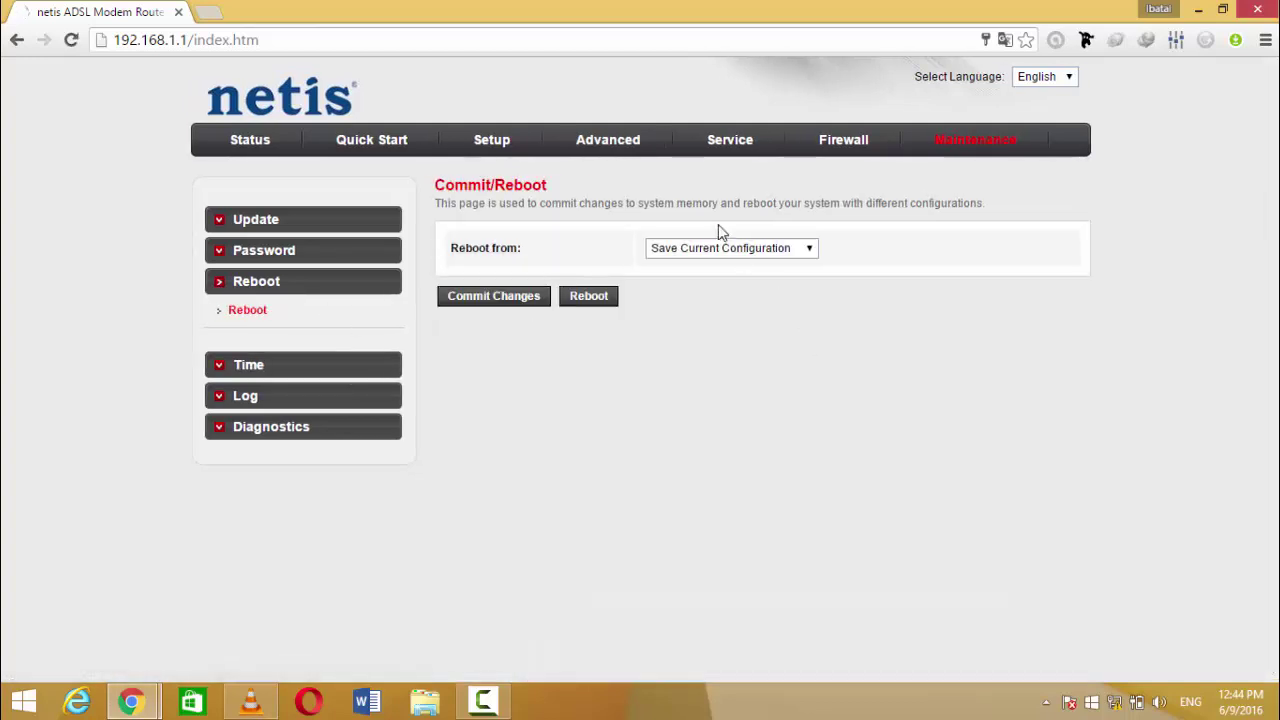
left_click(720, 250)
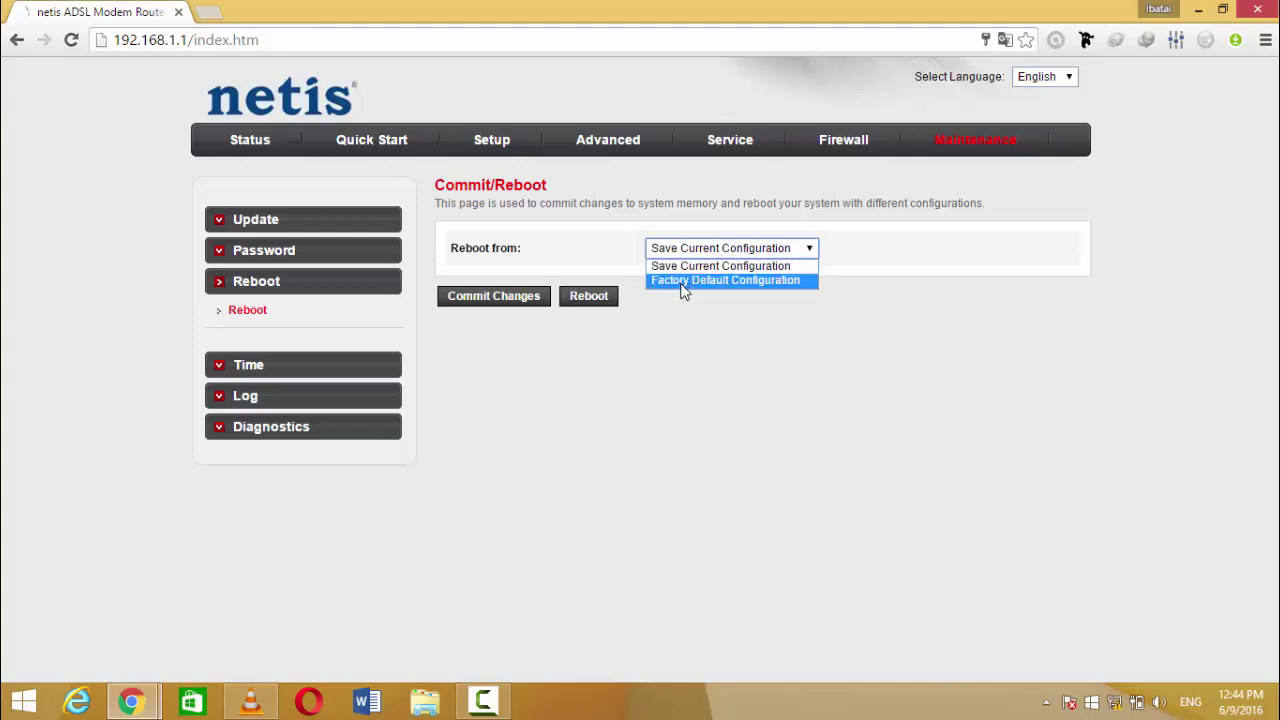
left_click(526, 338)
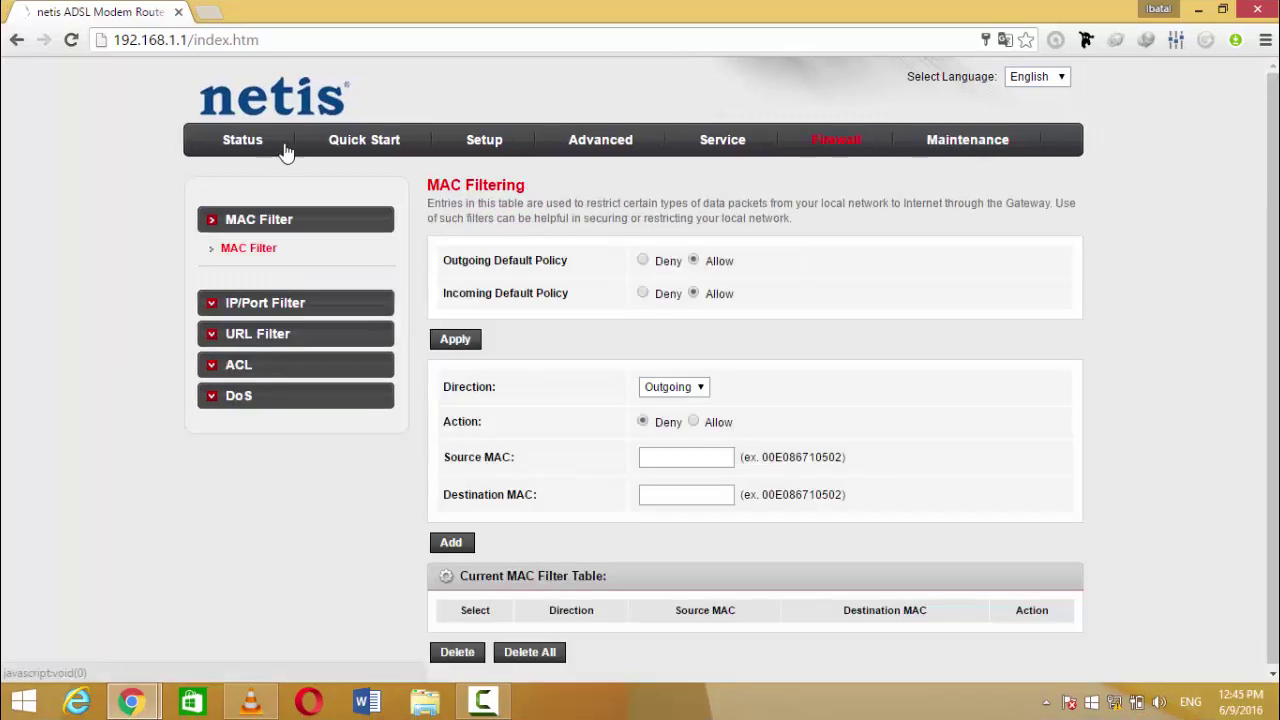
Step: Browse the LAN (192.168.1.1), DHCP, DHCP Static and LAN IPv6 pages, then WLAN Basic
left_click(491, 145)
left_click(268, 400)
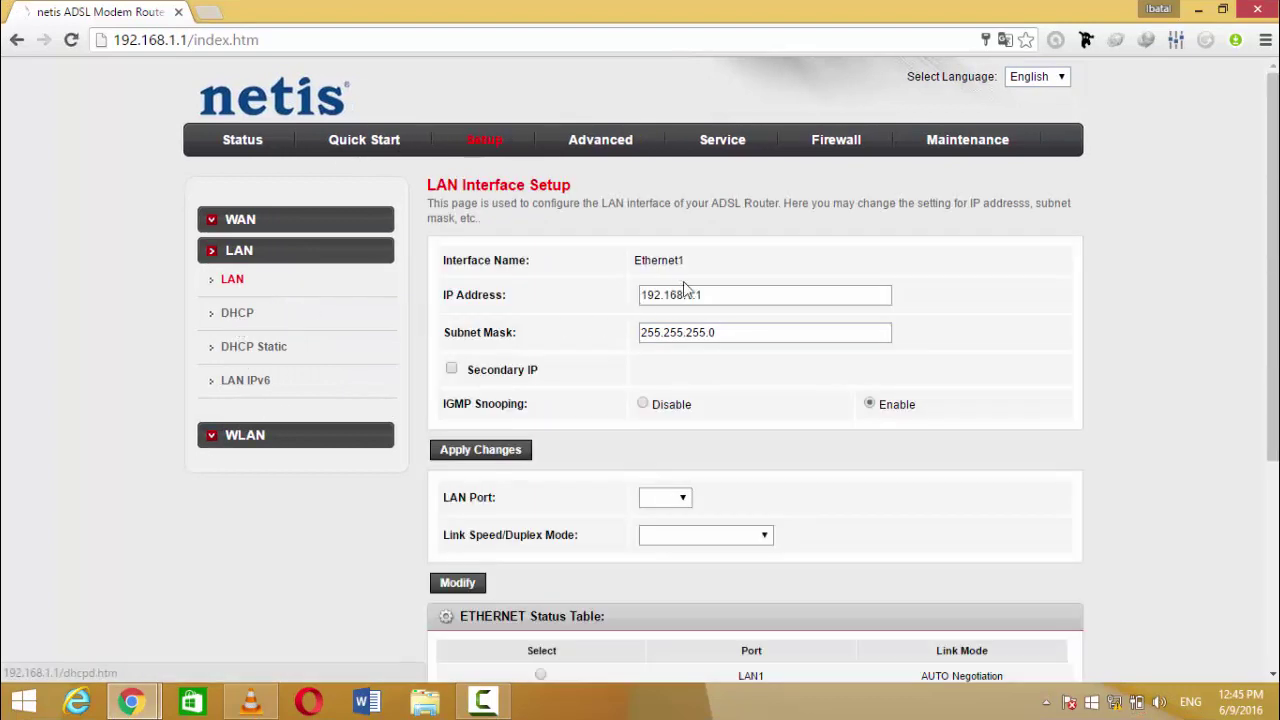
left_click_drag(709, 290, 629, 290)
left_click(623, 322)
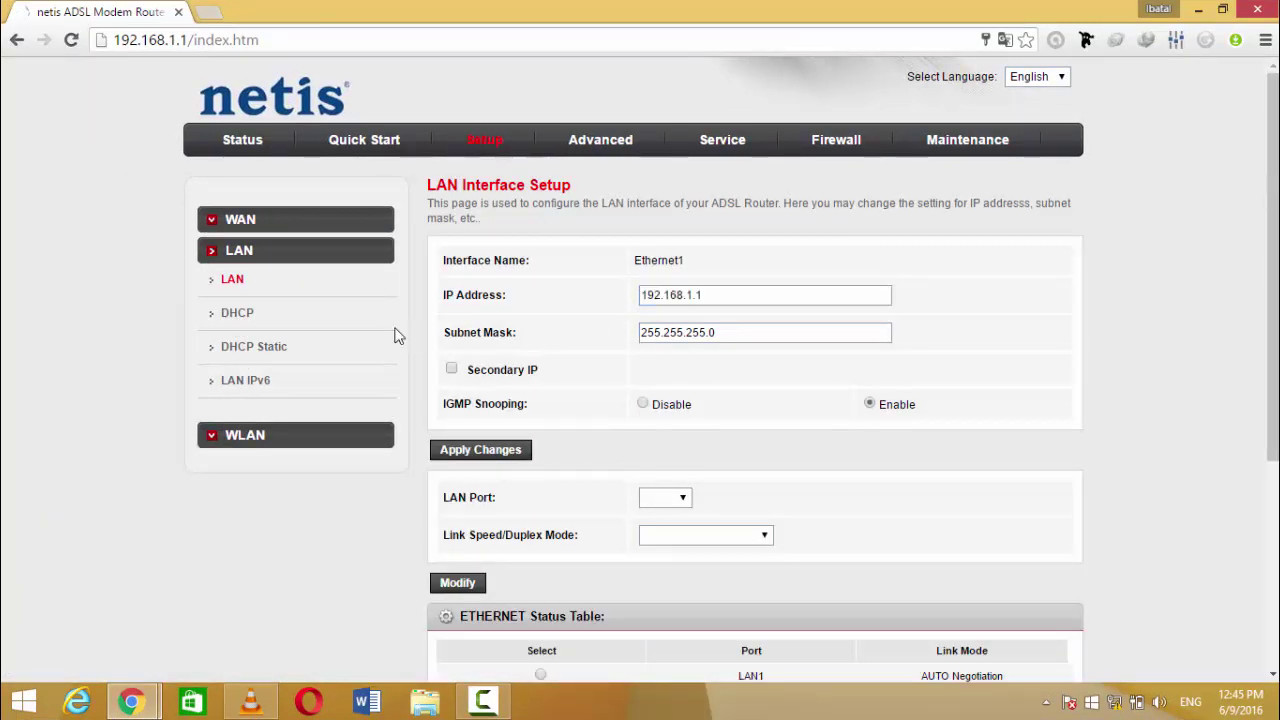
left_click(278, 331)
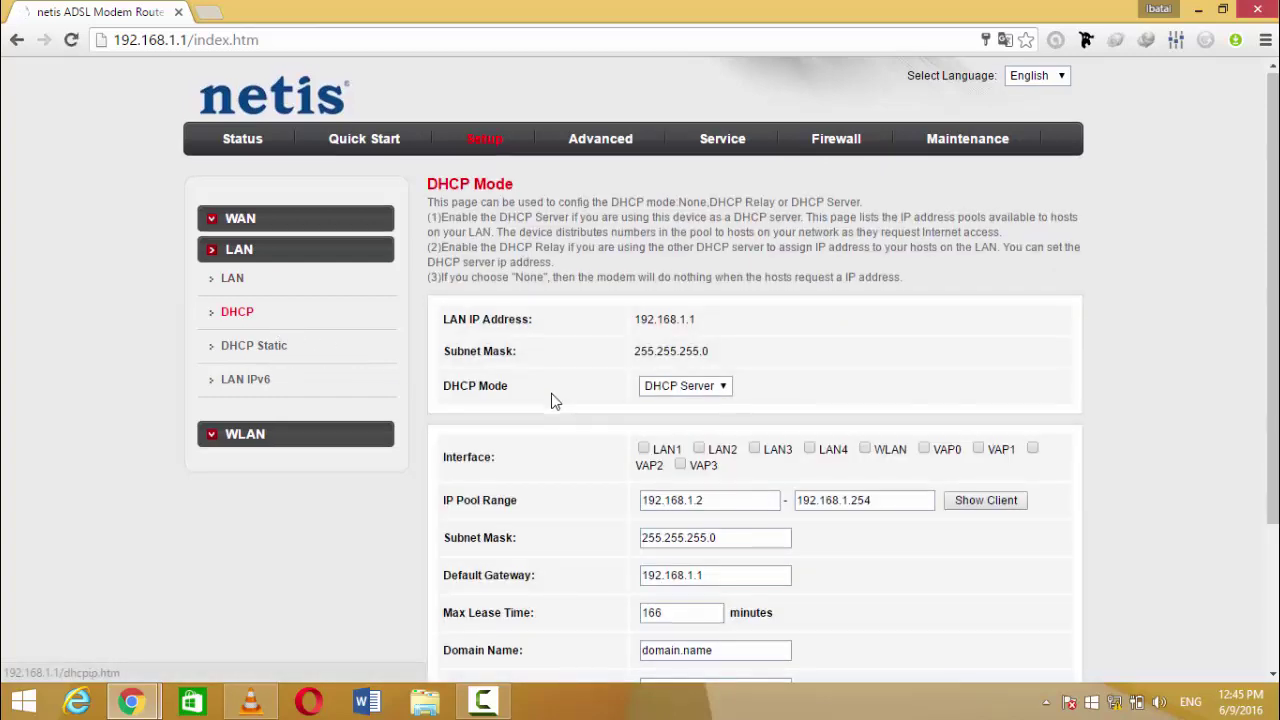
scroll(552, 389, "down", 2)
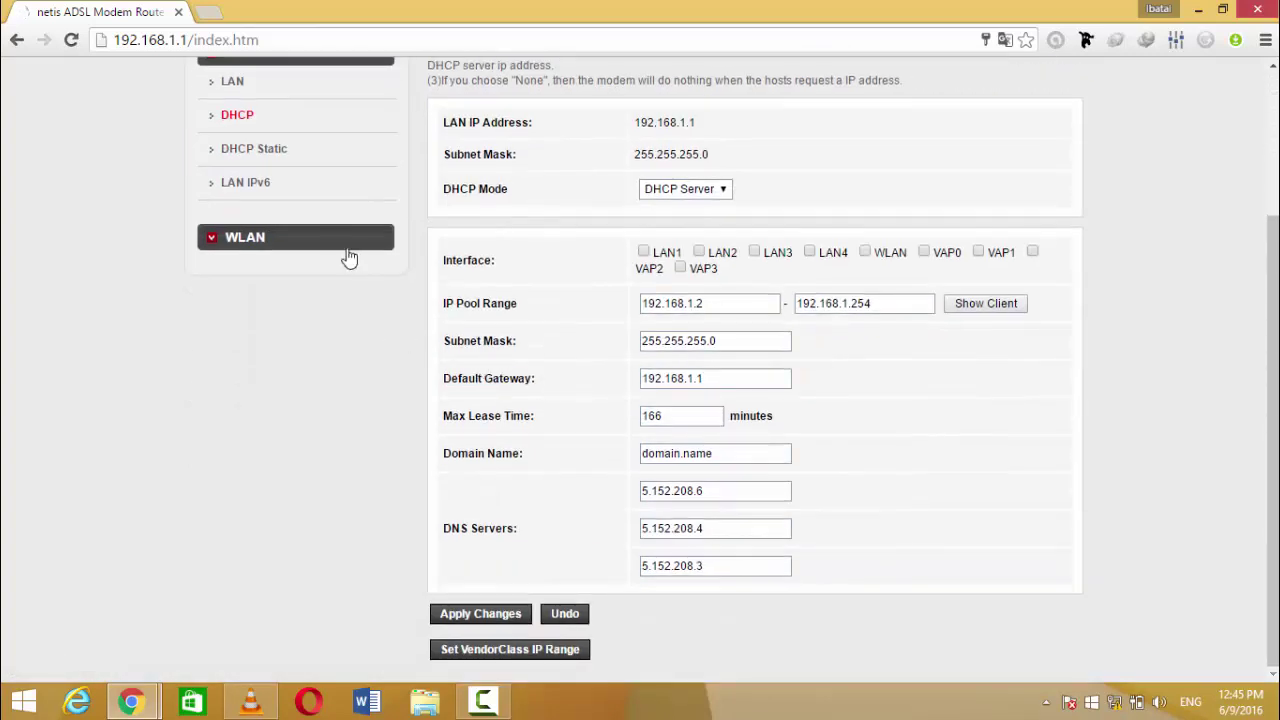
left_click(284, 150)
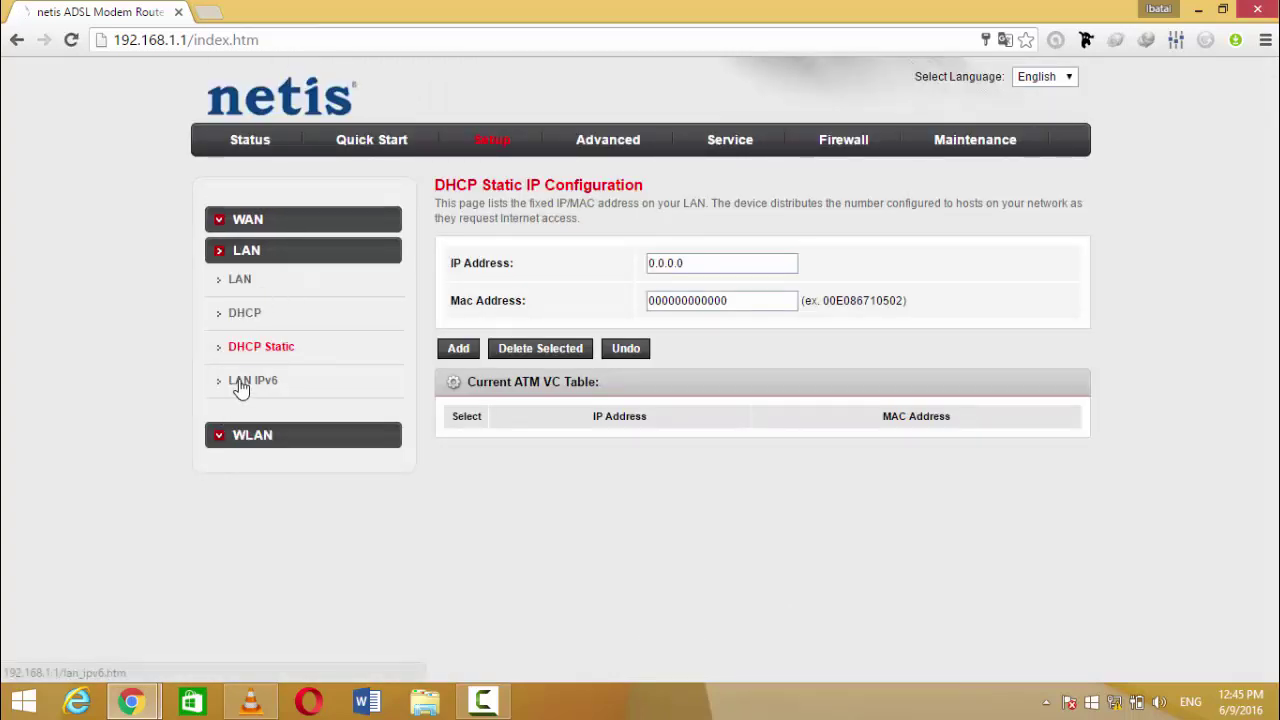
left_click(241, 384)
scroll(272, 370, "down", 3)
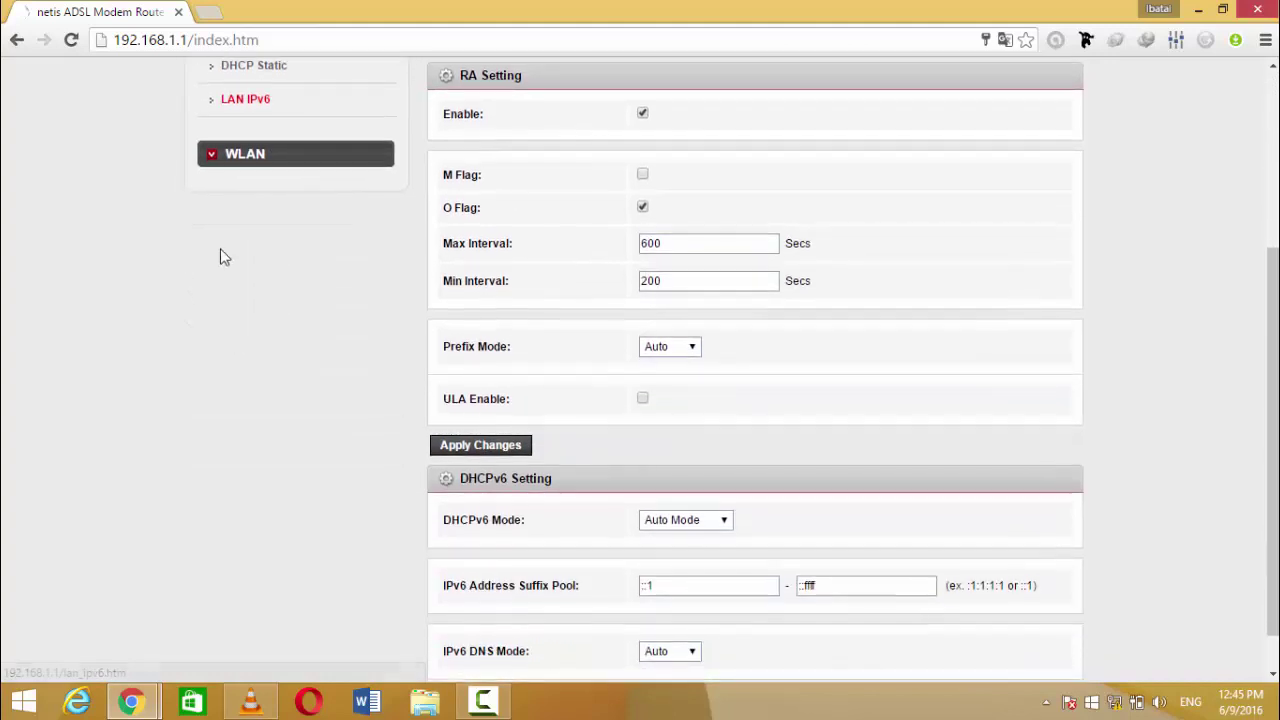
left_click(256, 158)
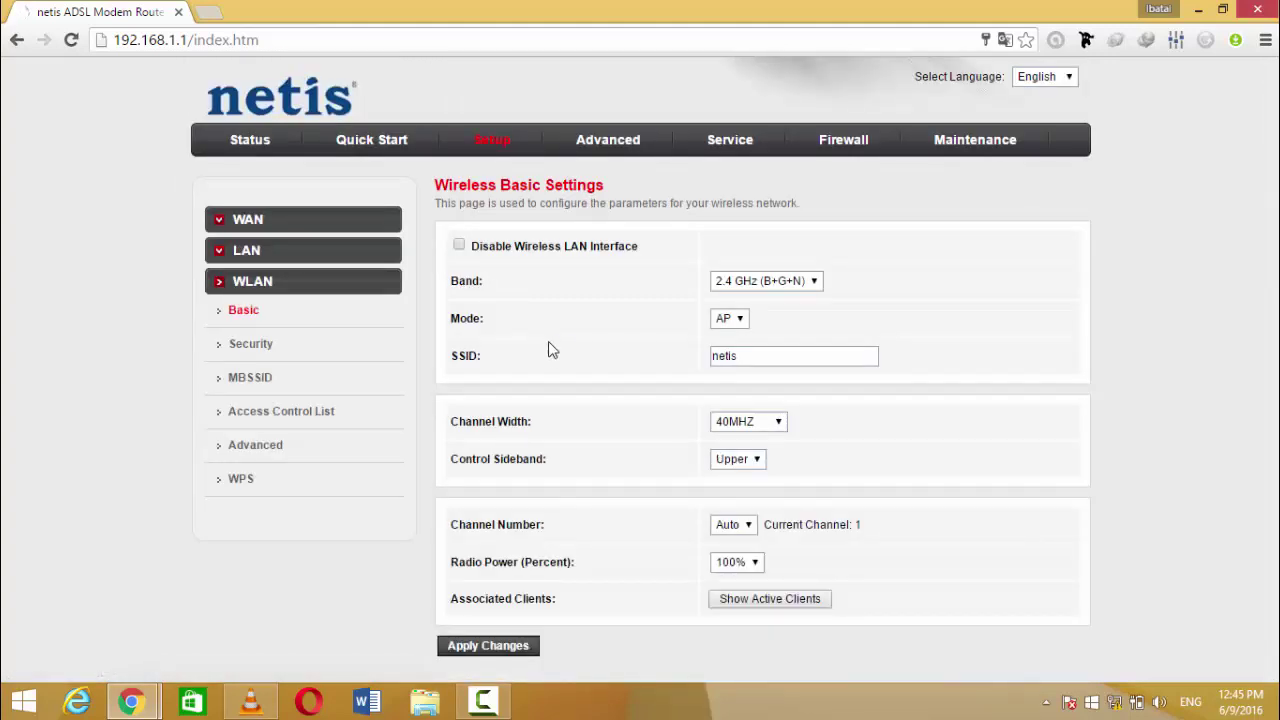
Step: Leave band 2.4 GHz (B+G+N) and channel width 40MHZ unchanged, then open WLAN Security
left_click(737, 287)
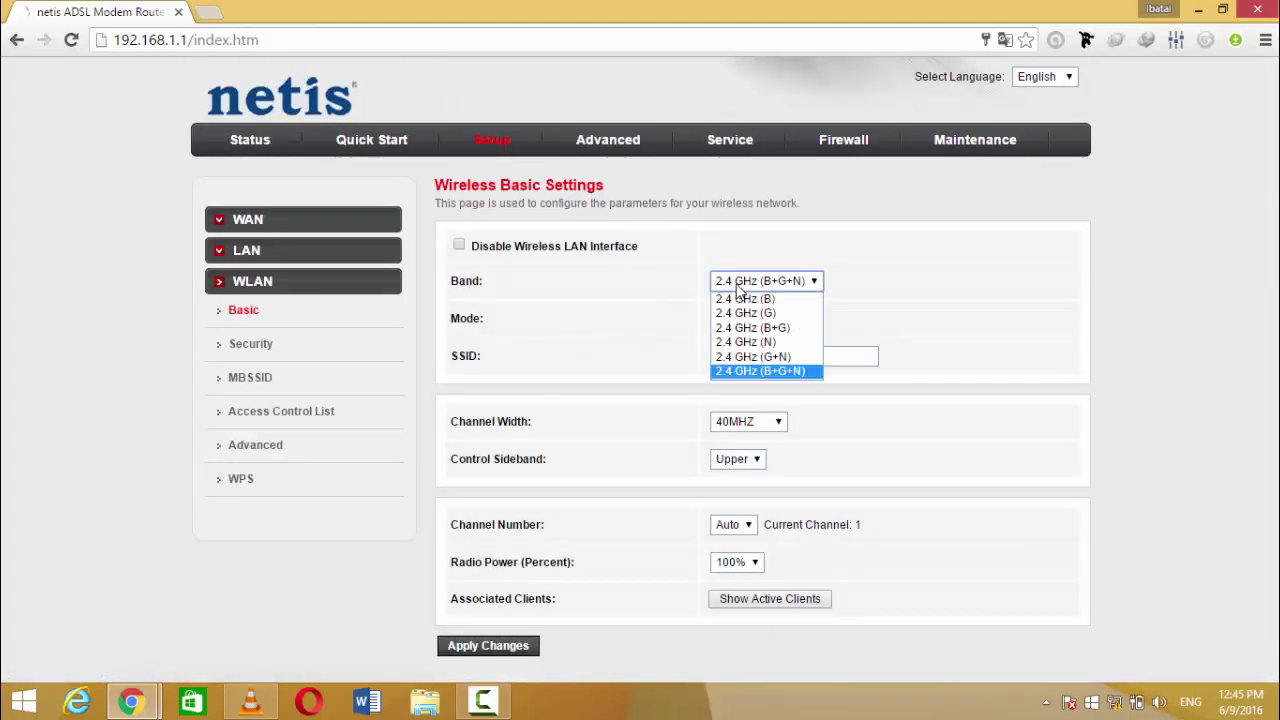
left_click(737, 287)
left_click(728, 318)
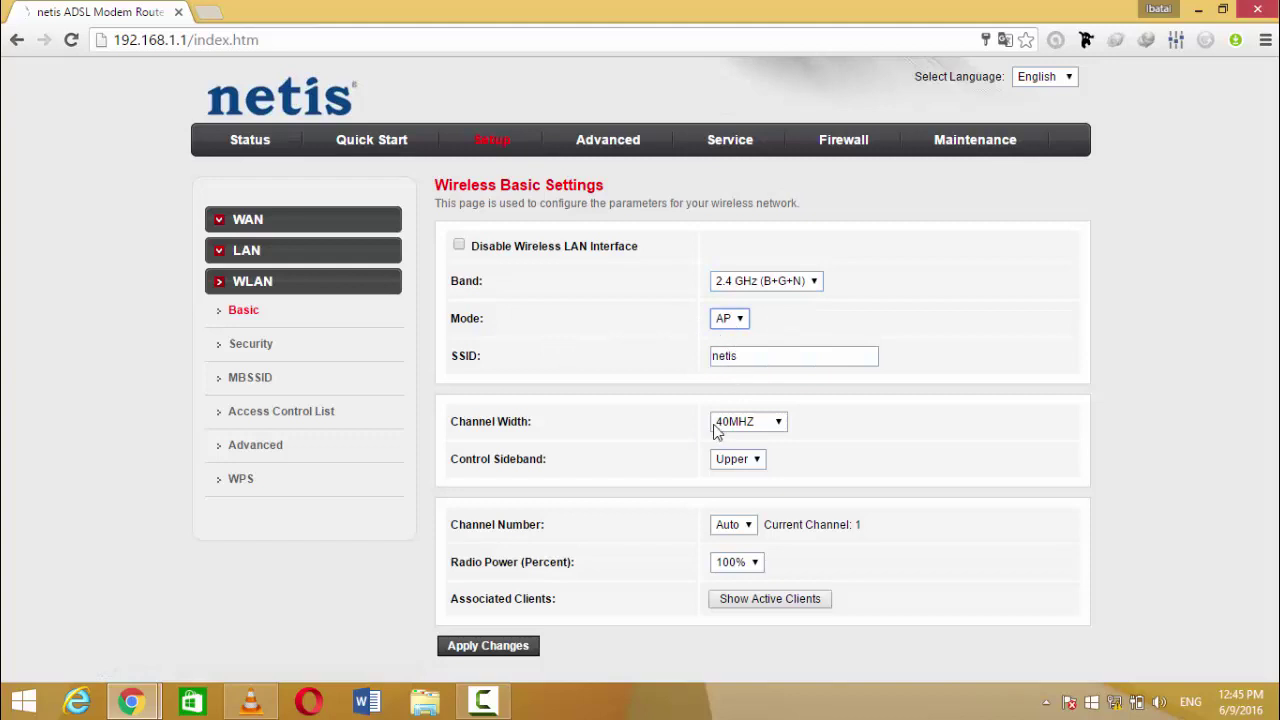
left_click(791, 357)
left_click(749, 423)
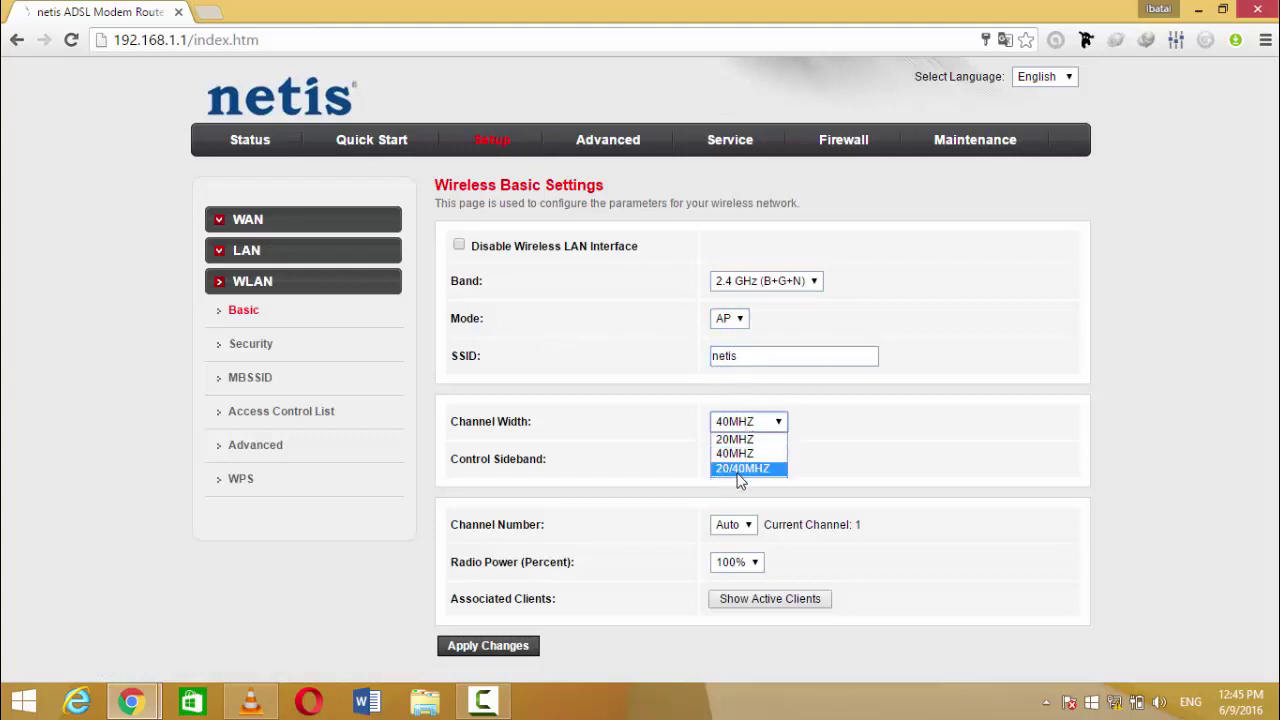
left_click(734, 454)
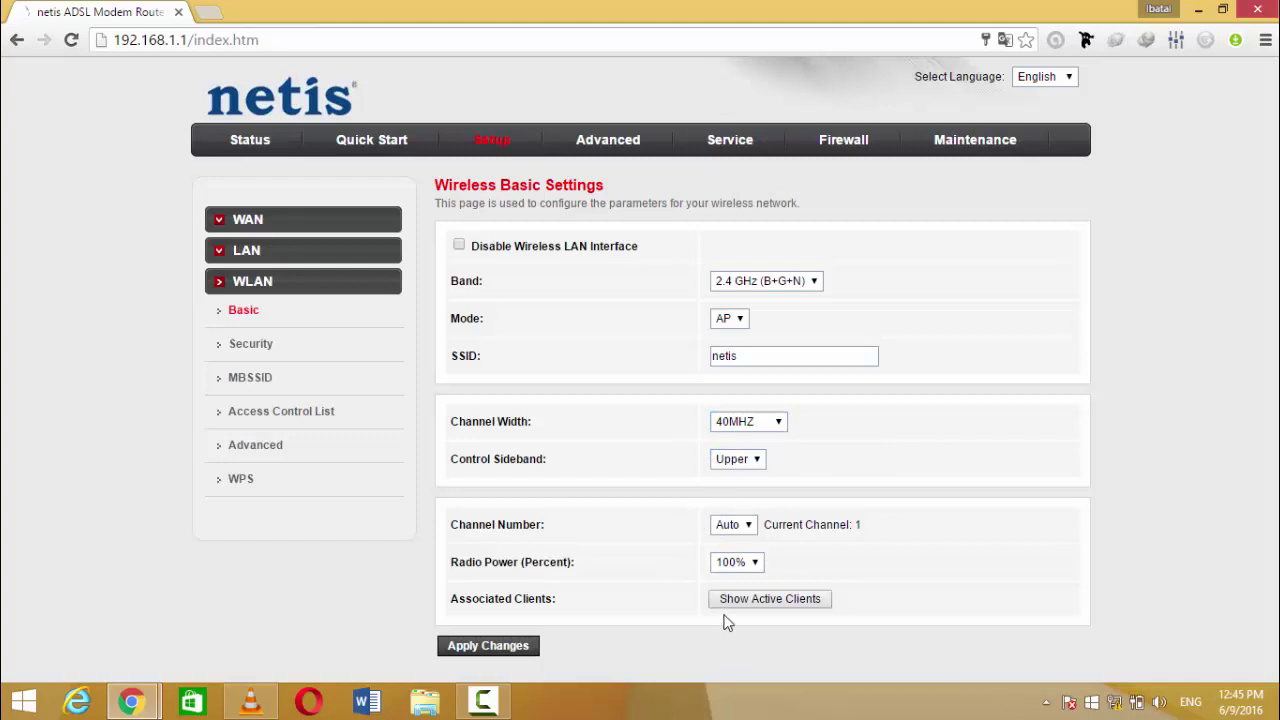
left_click(244, 346)
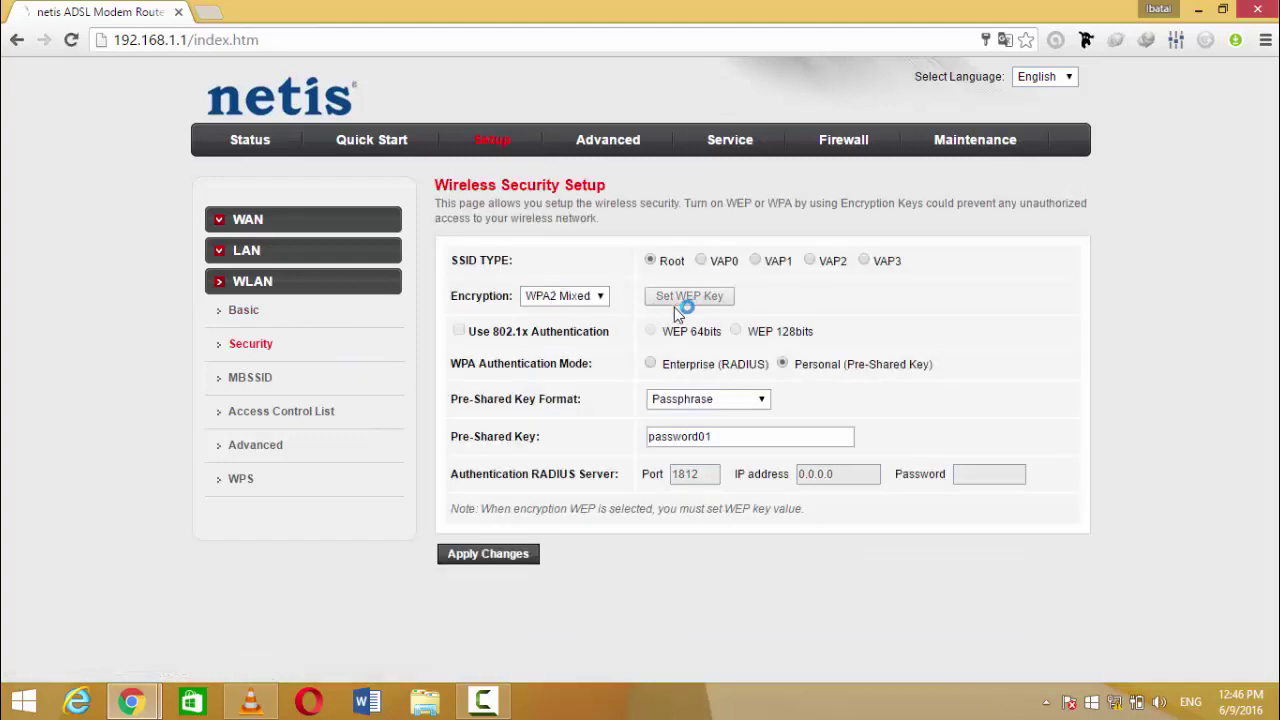
Step: Confirm the wireless security uses WPA2 Mixed encryption with Passphrase key format
left_click(695, 403)
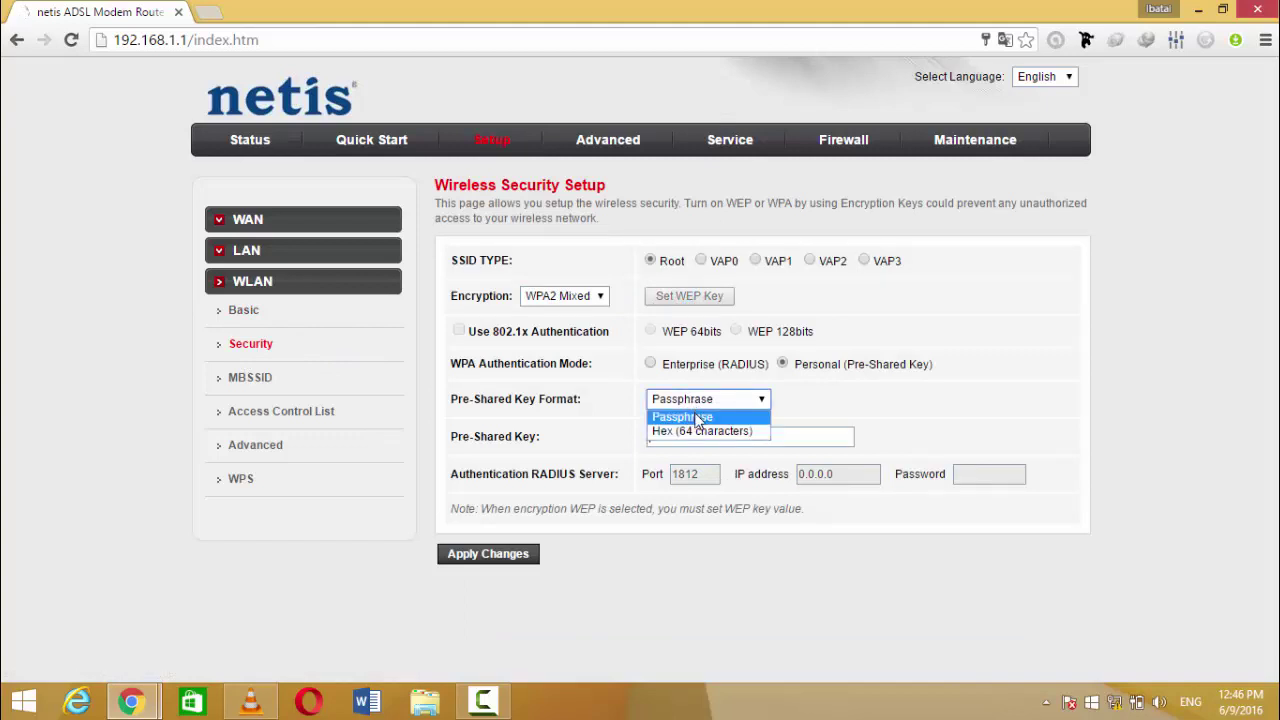
left_click(697, 405)
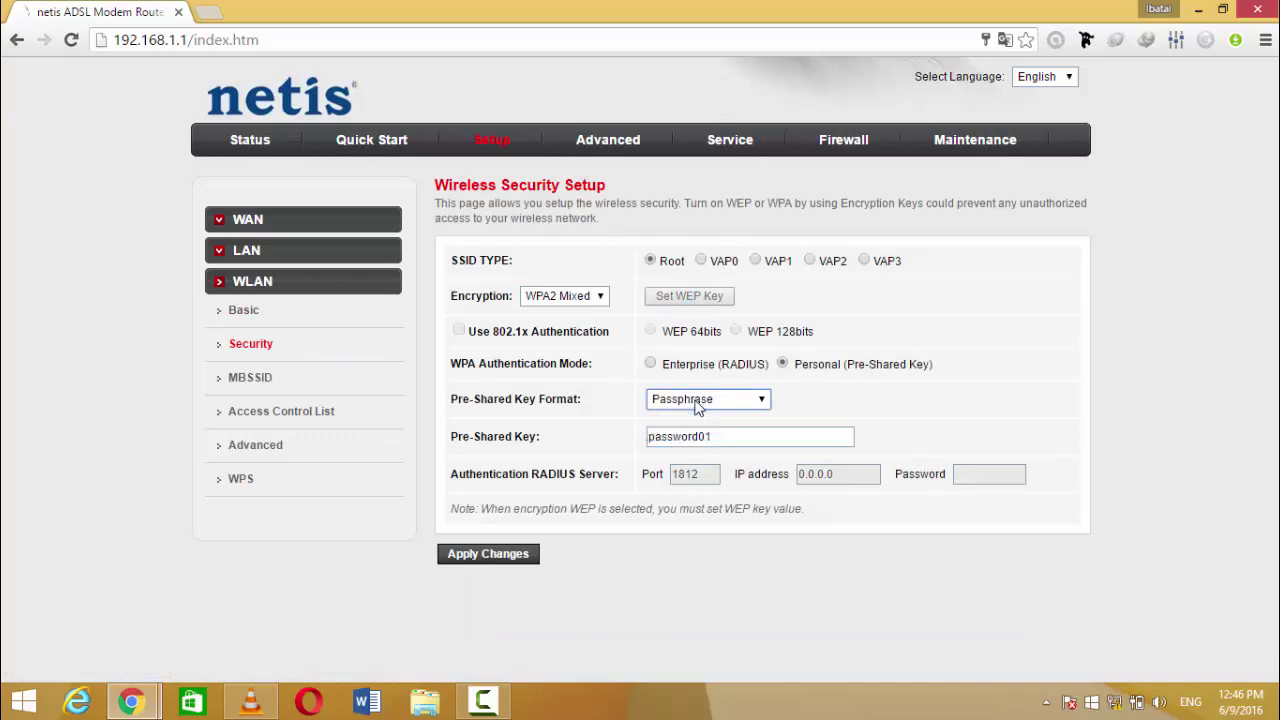
left_click(563, 298)
left_click(568, 400)
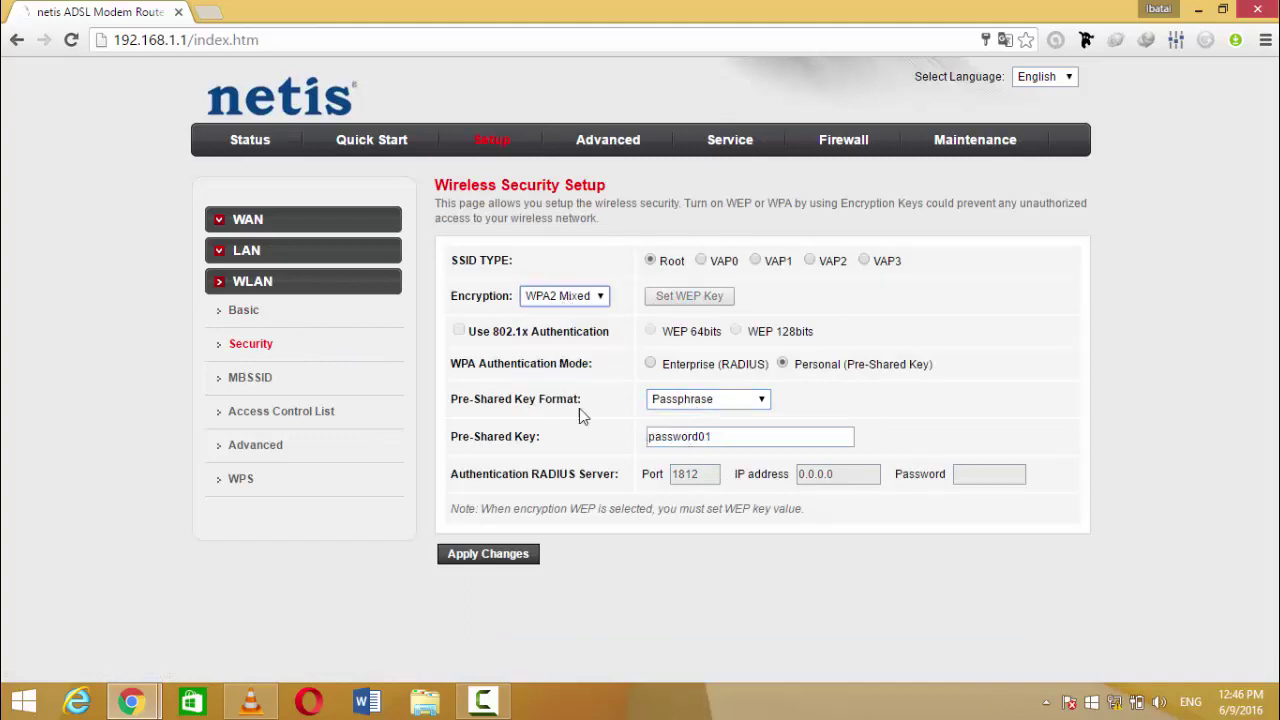
Step: Select the pre-shared key text, then go to the WLAN Access Control List
left_click(714, 437)
left_click_drag(714, 437, 640, 438)
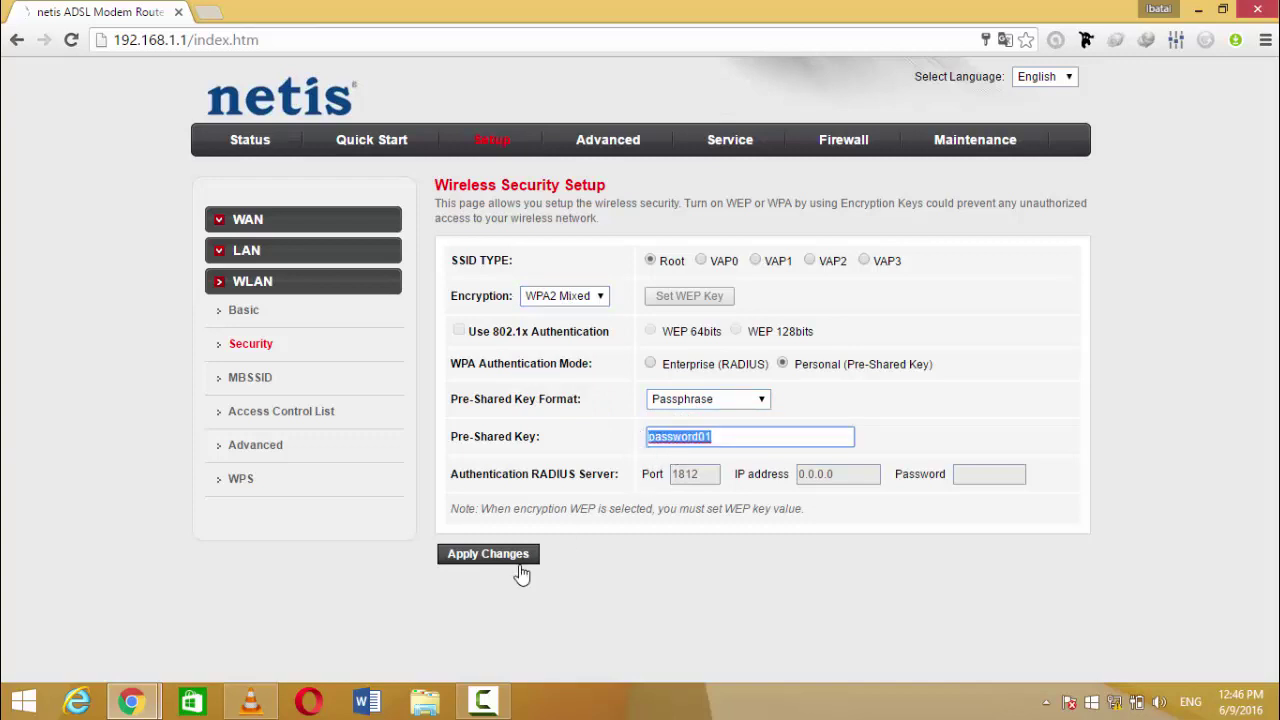
left_click(266, 422)
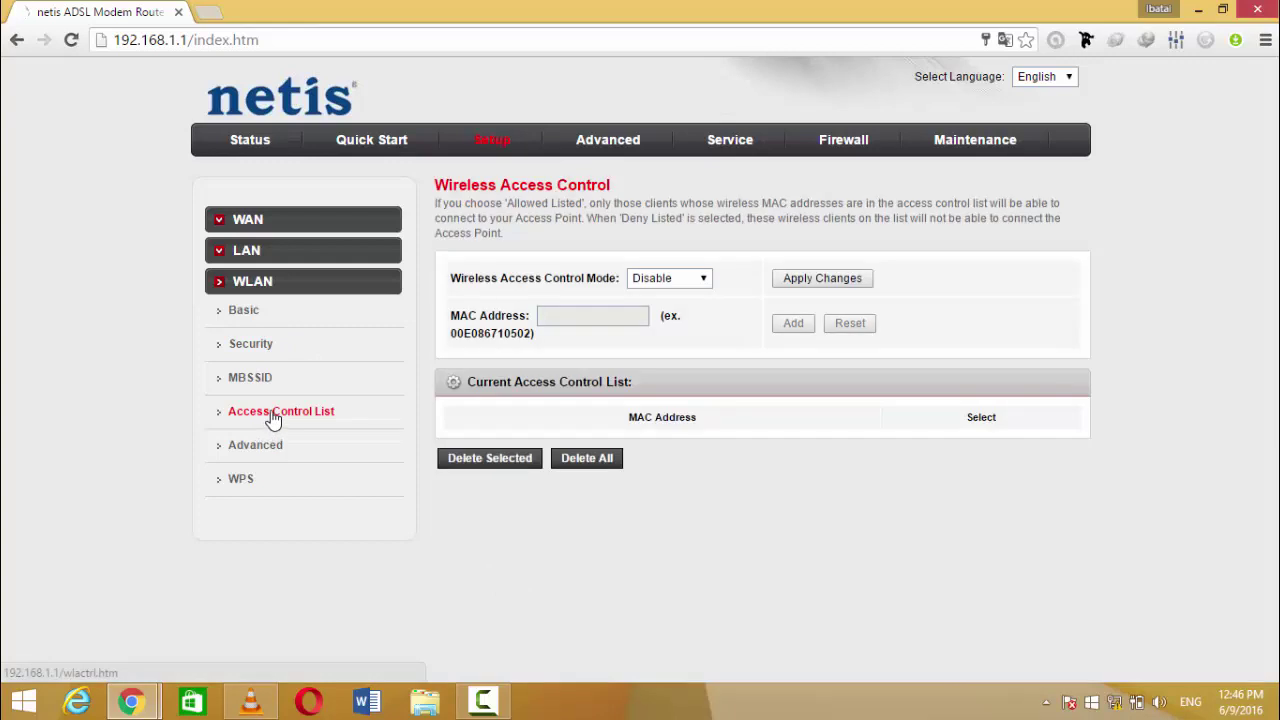
Step: Set Wireless Access Control Mode to Allow Listed and select the MAC Address field text
left_click(652, 284)
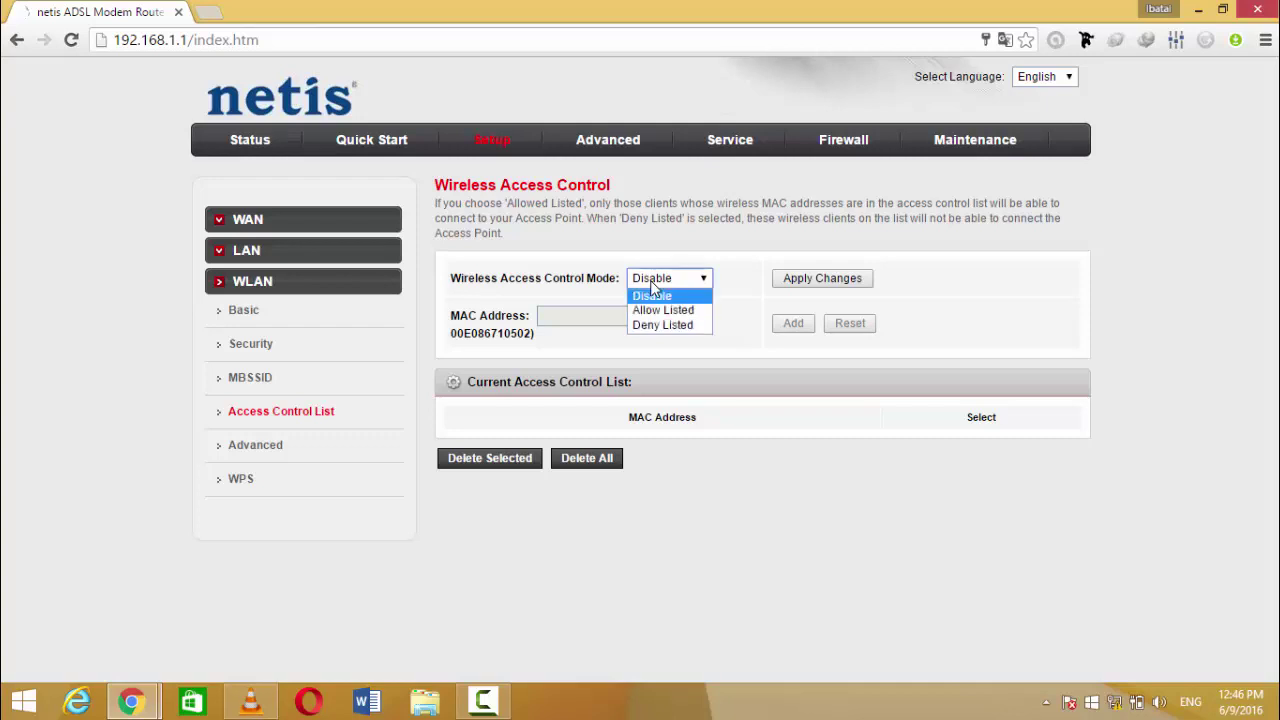
left_click(648, 302)
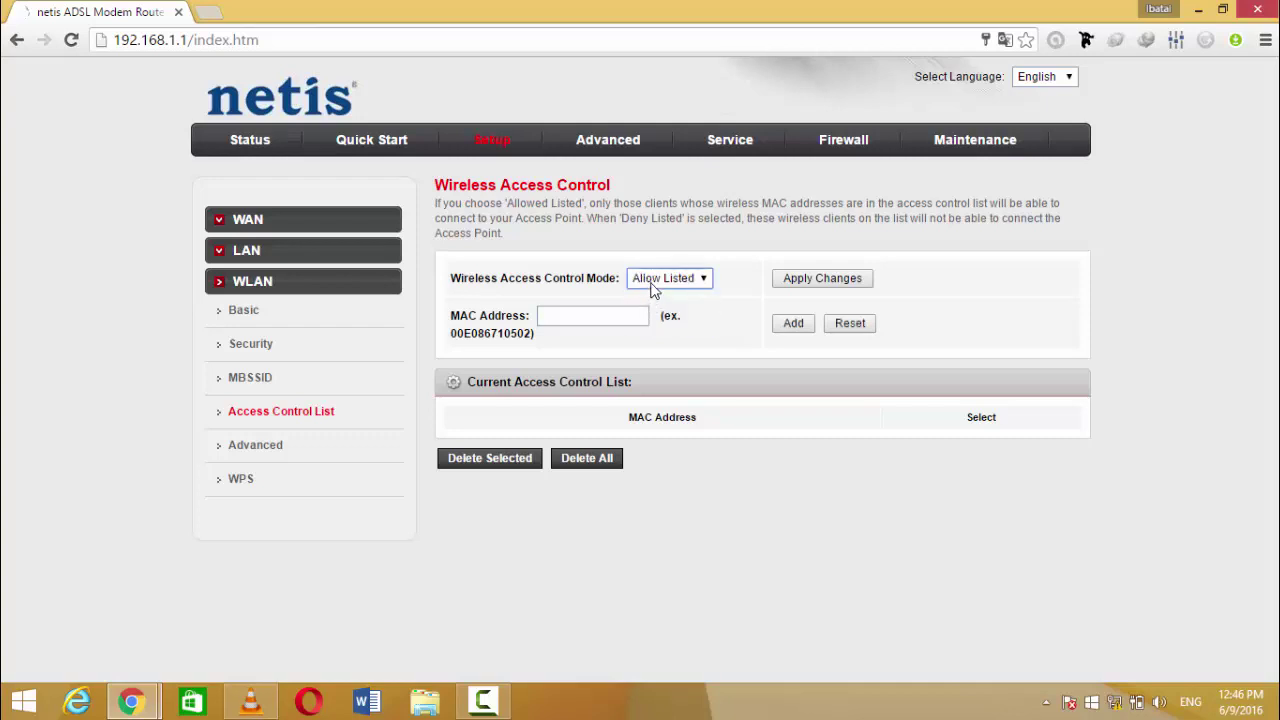
left_click(555, 320)
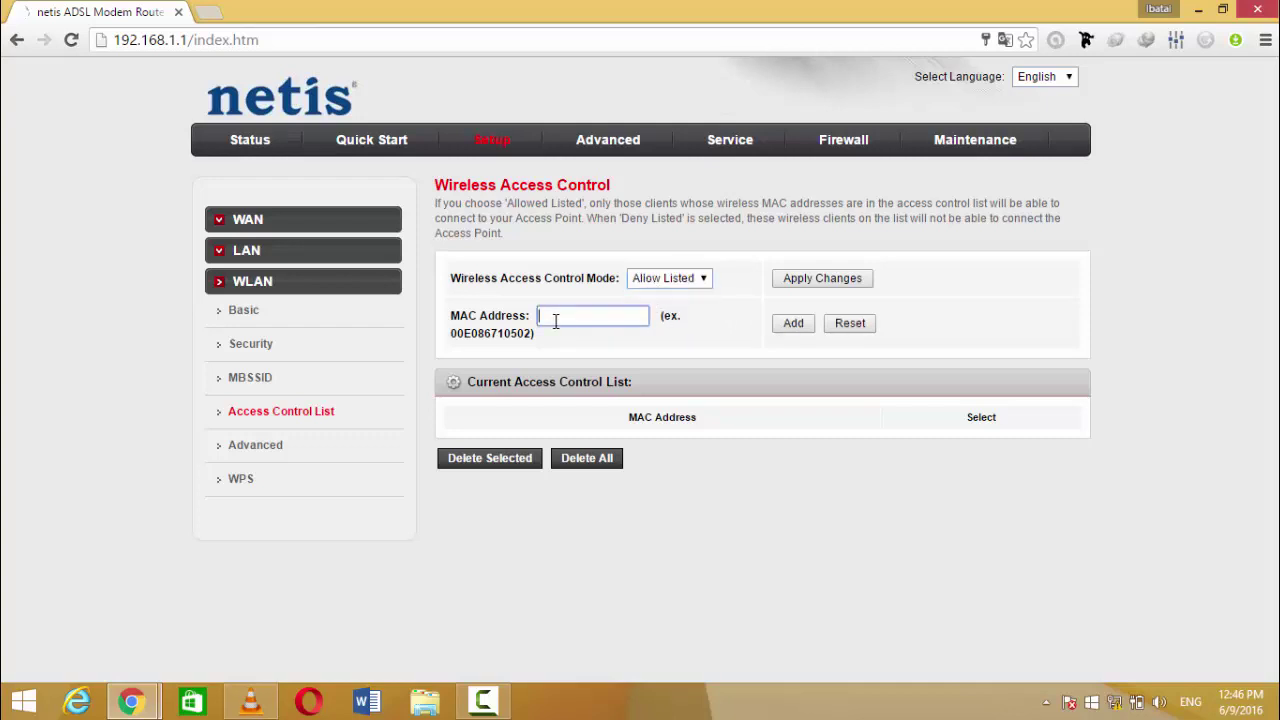
left_click_drag(535, 334, 474, 330)
left_click(542, 318)
Step: Add the MAC address to the list, apply the changes, and go to Quick Start
left_click(792, 326)
left_click(594, 316)
left_click(792, 322)
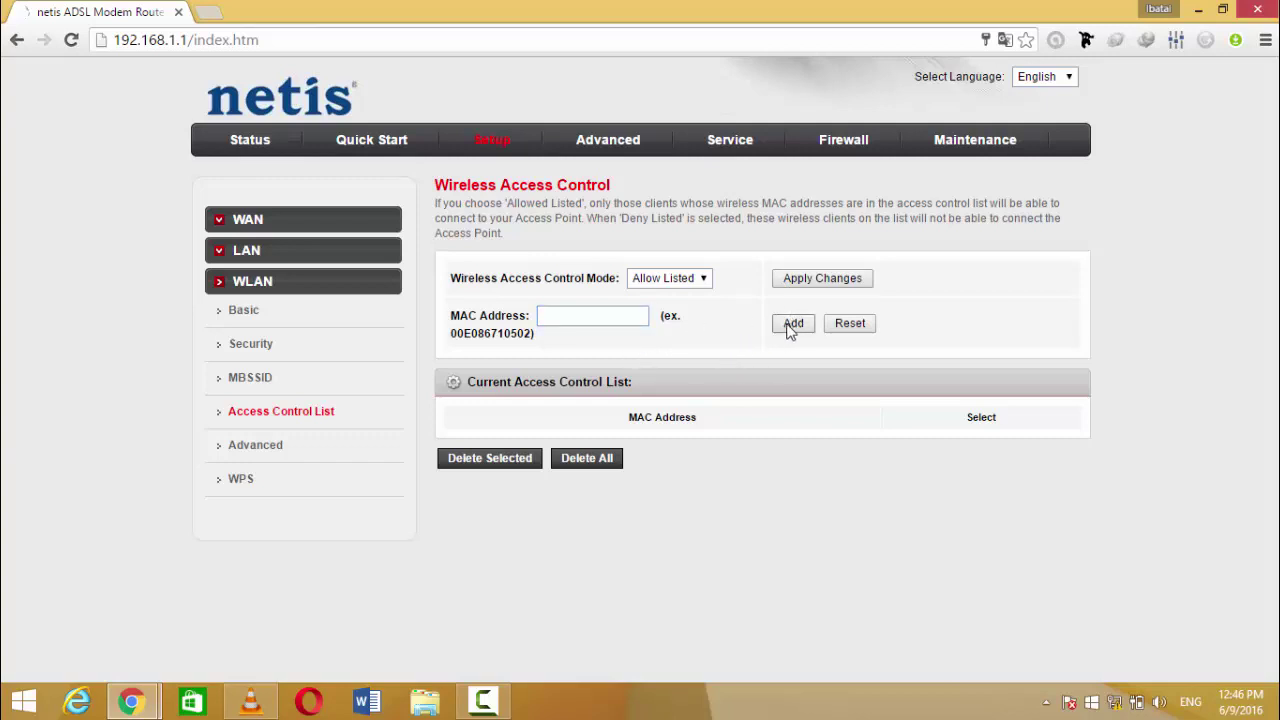
left_click(554, 314)
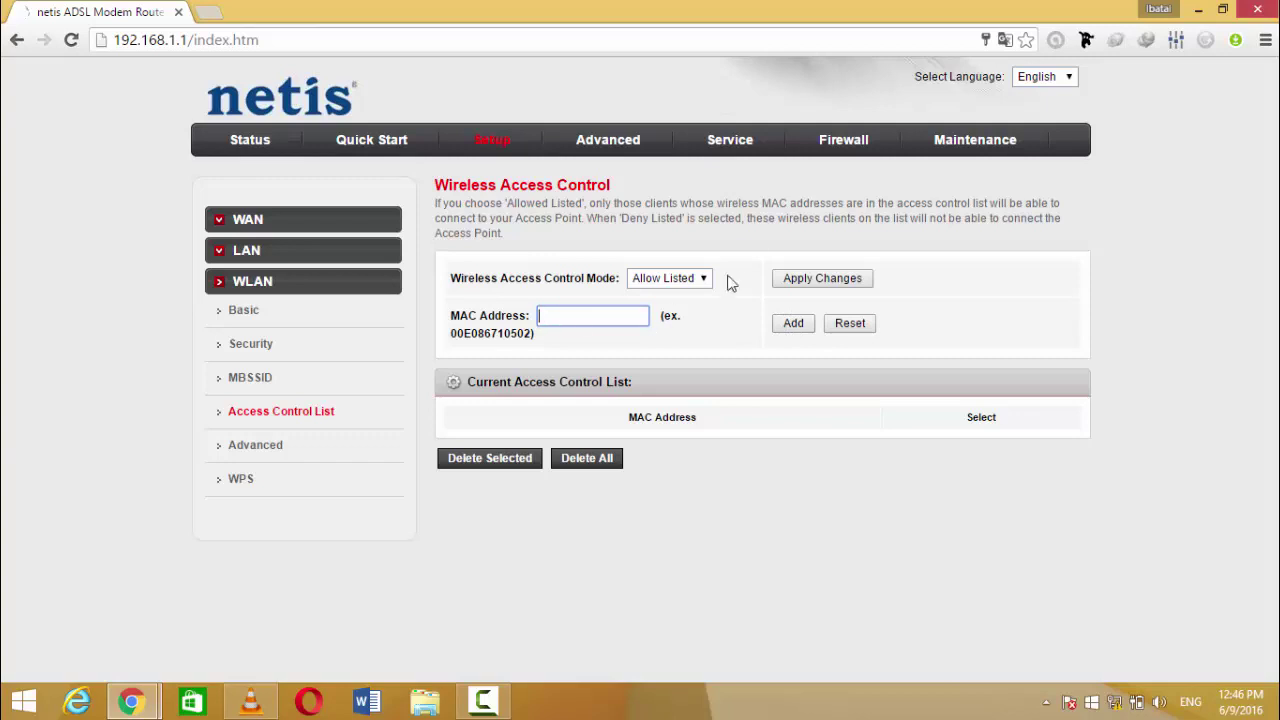
left_click(790, 285)
left_click(345, 145)
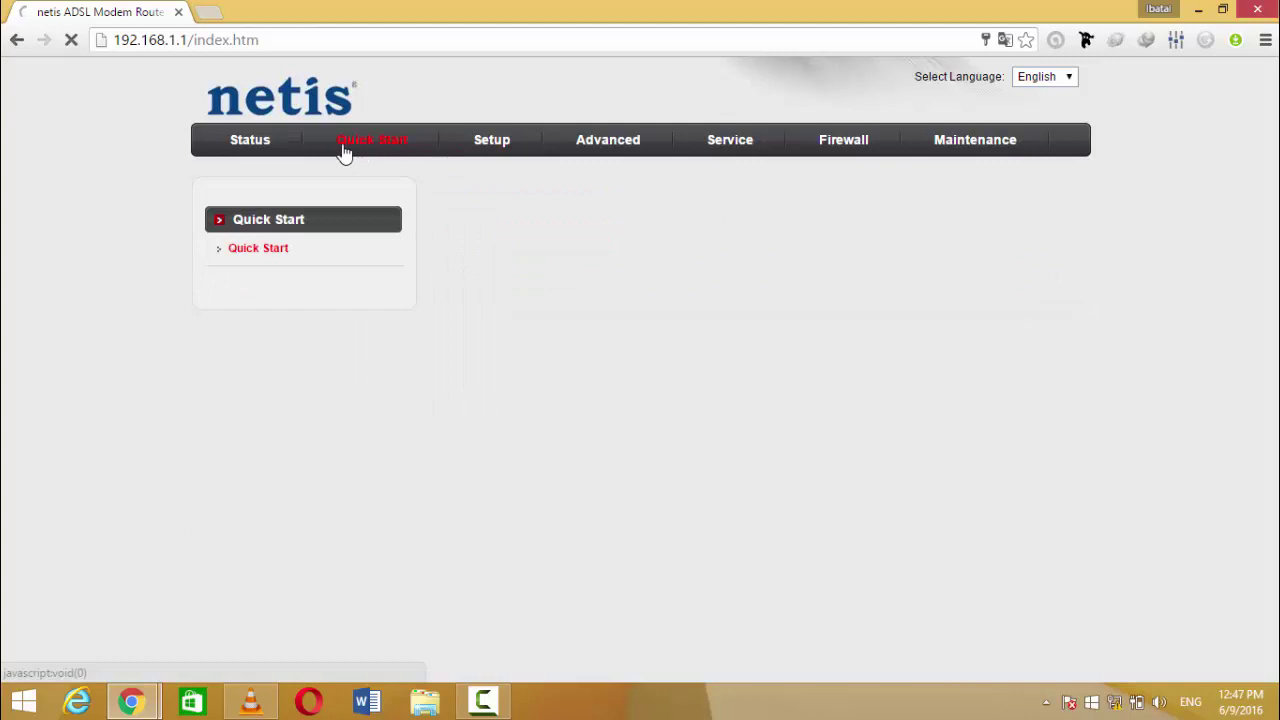
Step: Show the ADSL Router Status Device_info page with firmware and DSL details
left_click(262, 141)
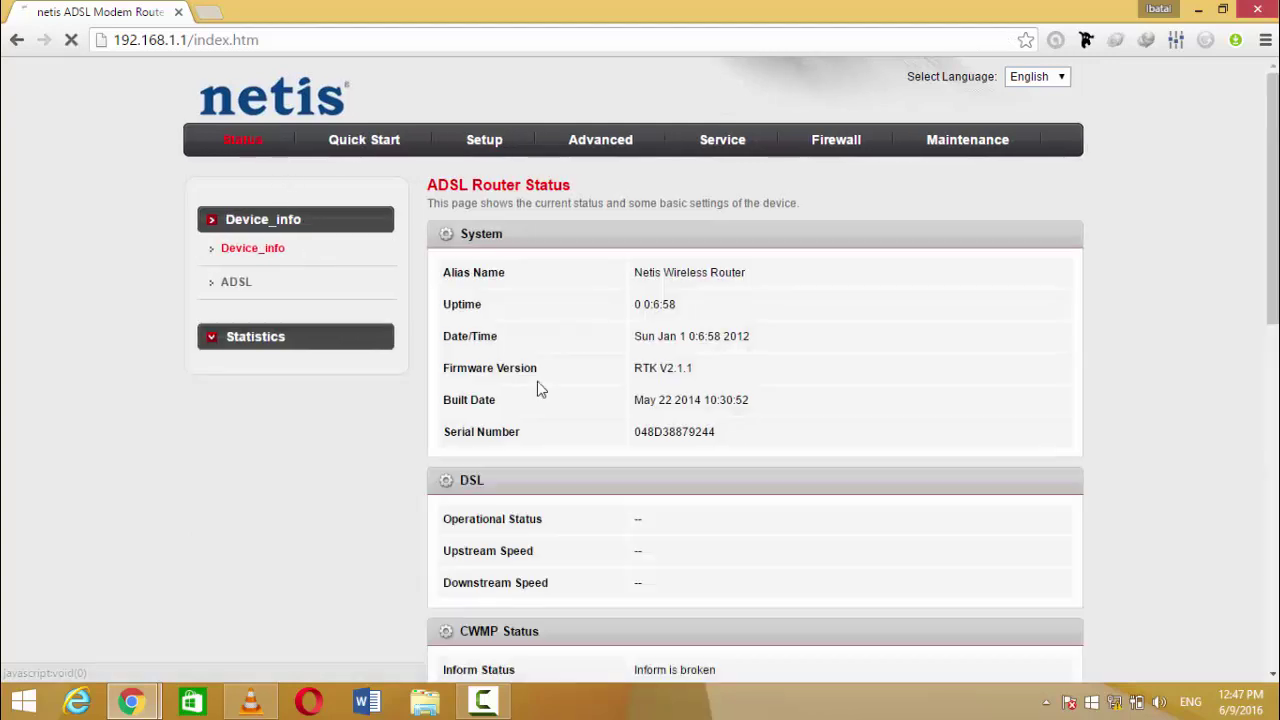